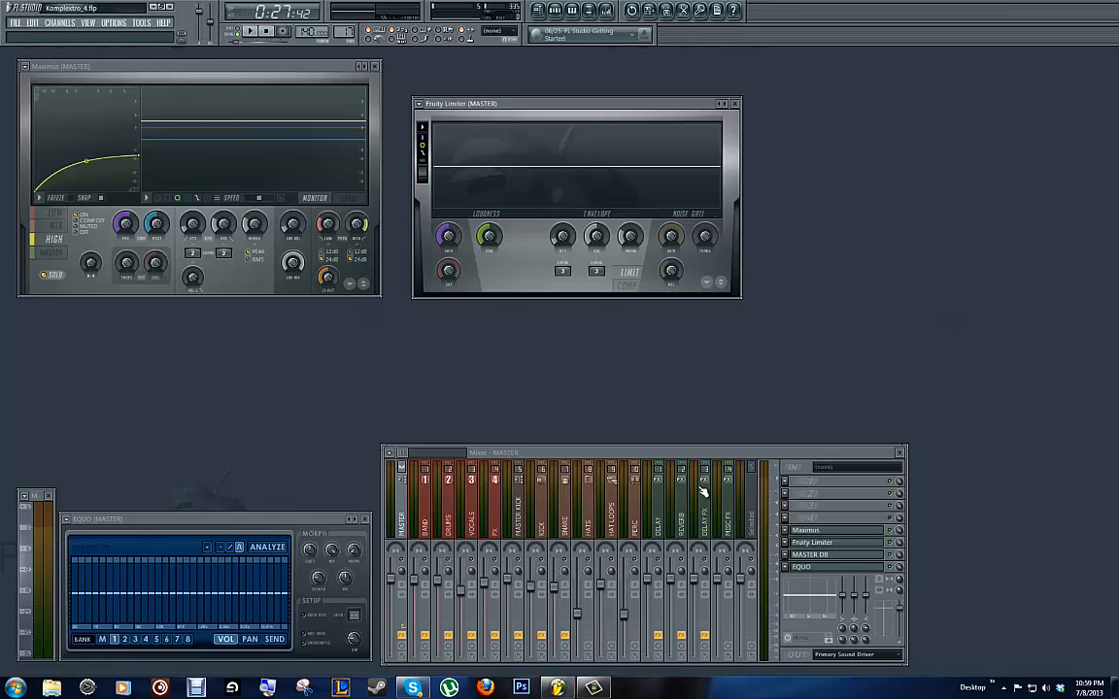
- Look through the mixer's tracks to review the grouped drum, bass, synth and bus channels and their effects
left_click(543, 530)
scroll(543, 531, "down", 8)
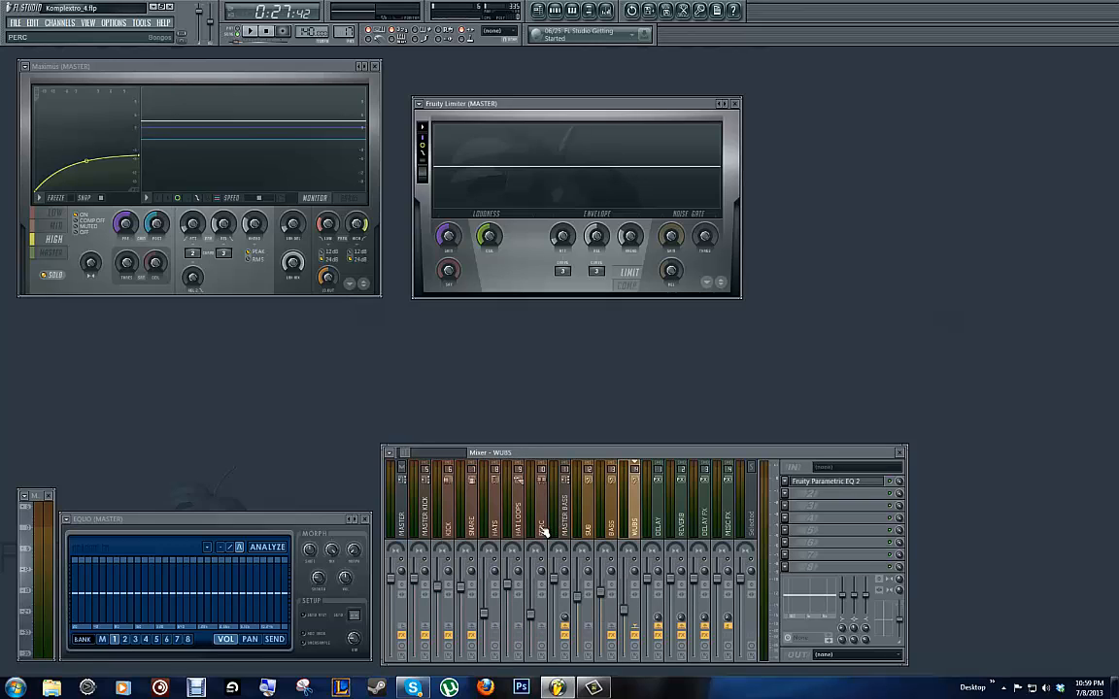
scroll(543, 529, "down", 4)
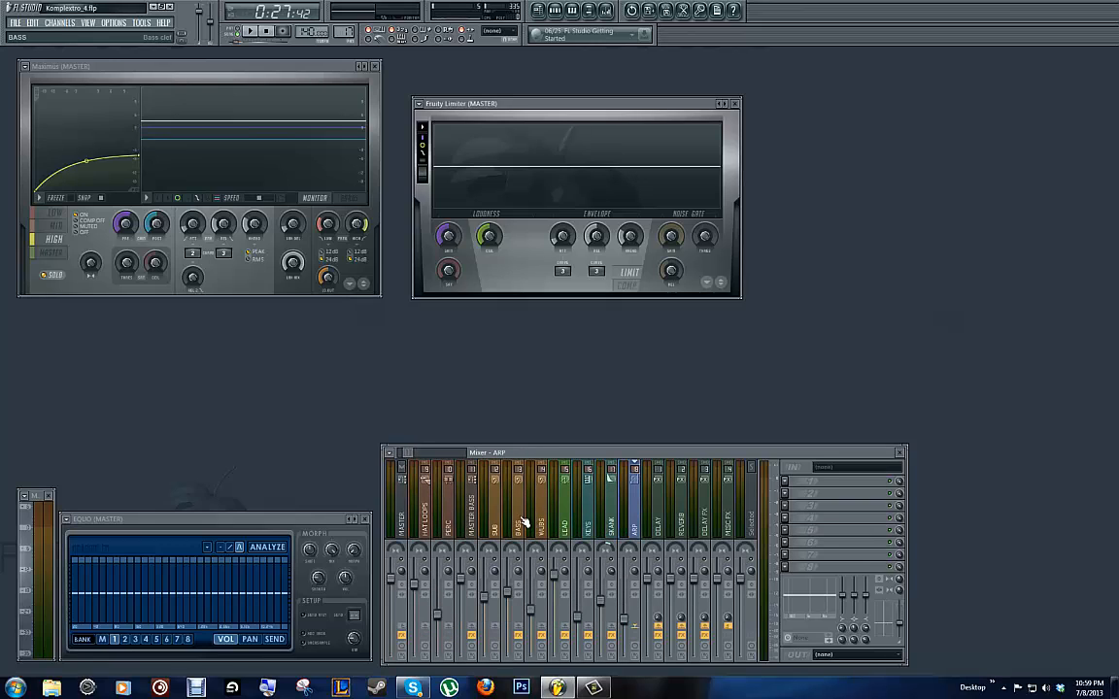
left_click(564, 519)
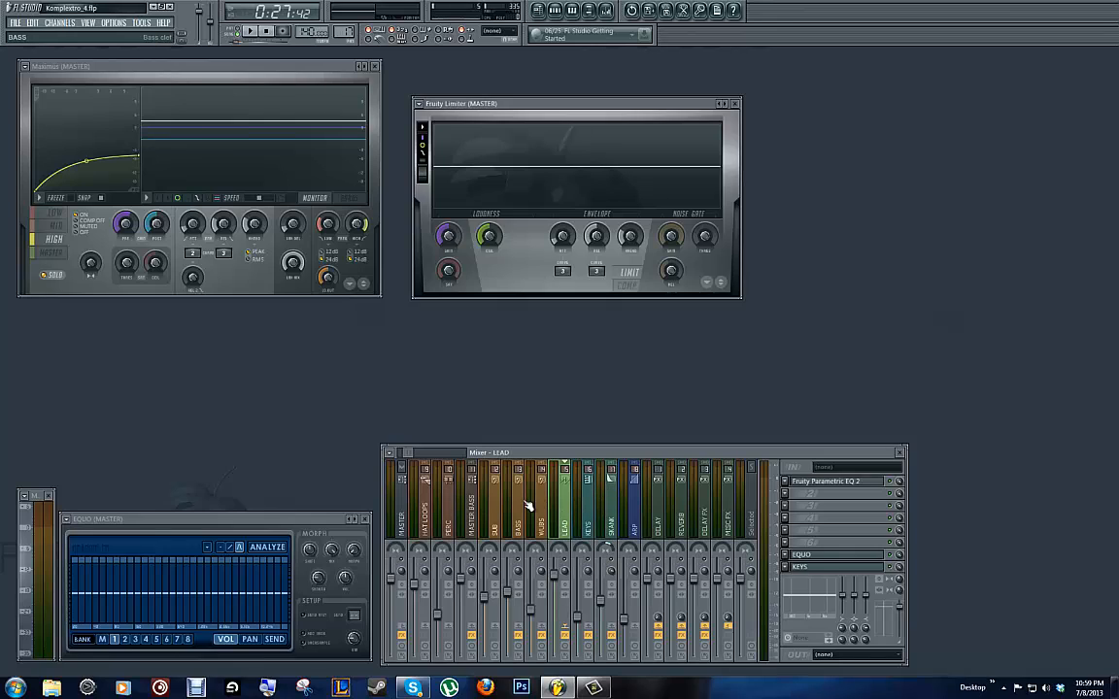
scroll(529, 505, "up", 8)
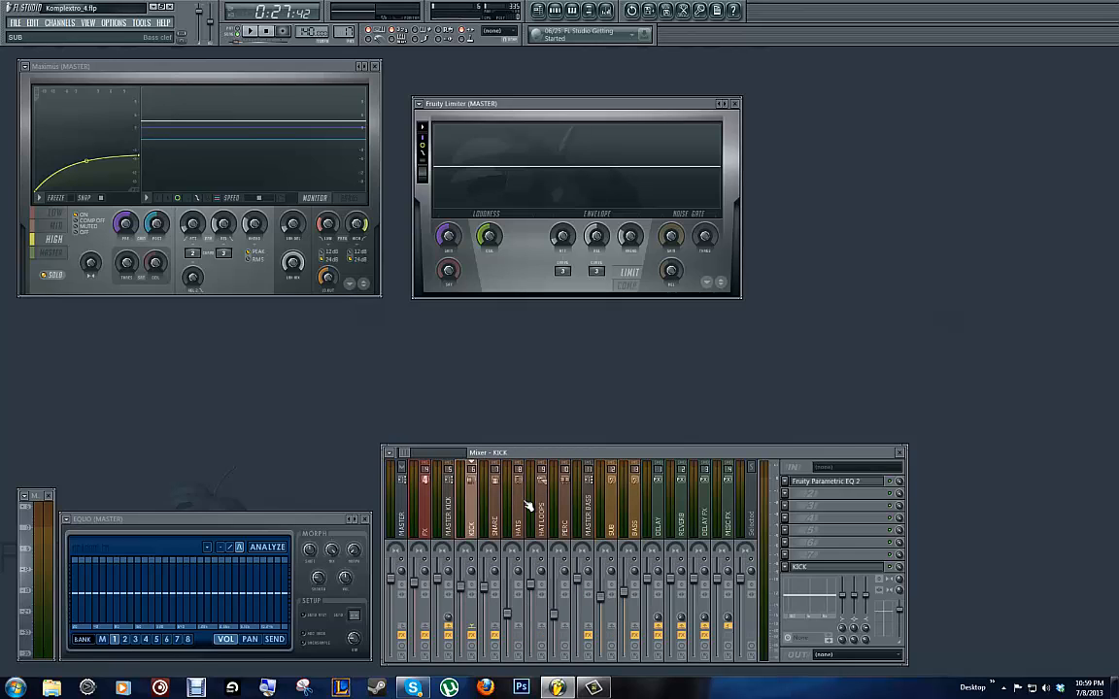
scroll(529, 505, "down", 14)
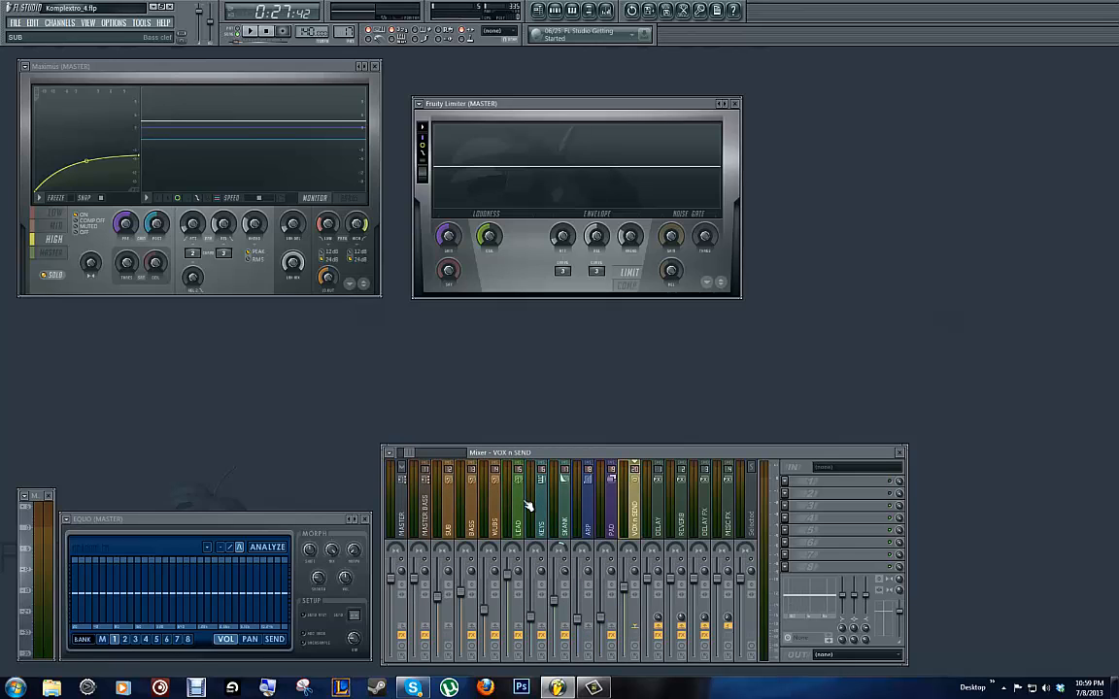
scroll(529, 505, "up", 16)
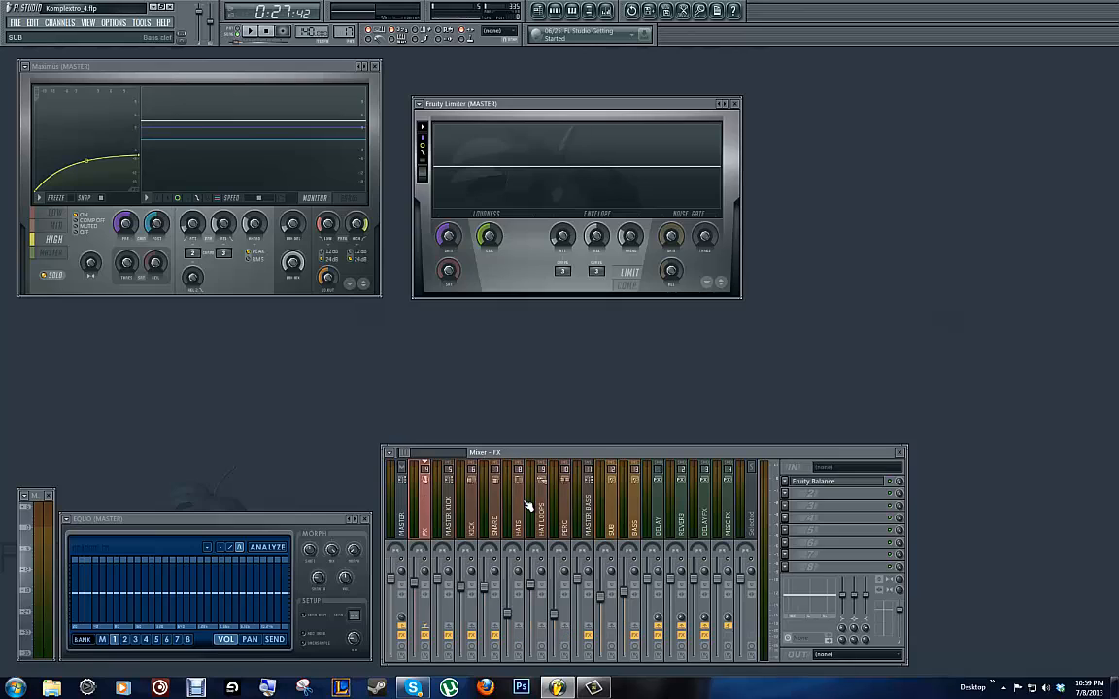
scroll(530, 505, "up", 2)
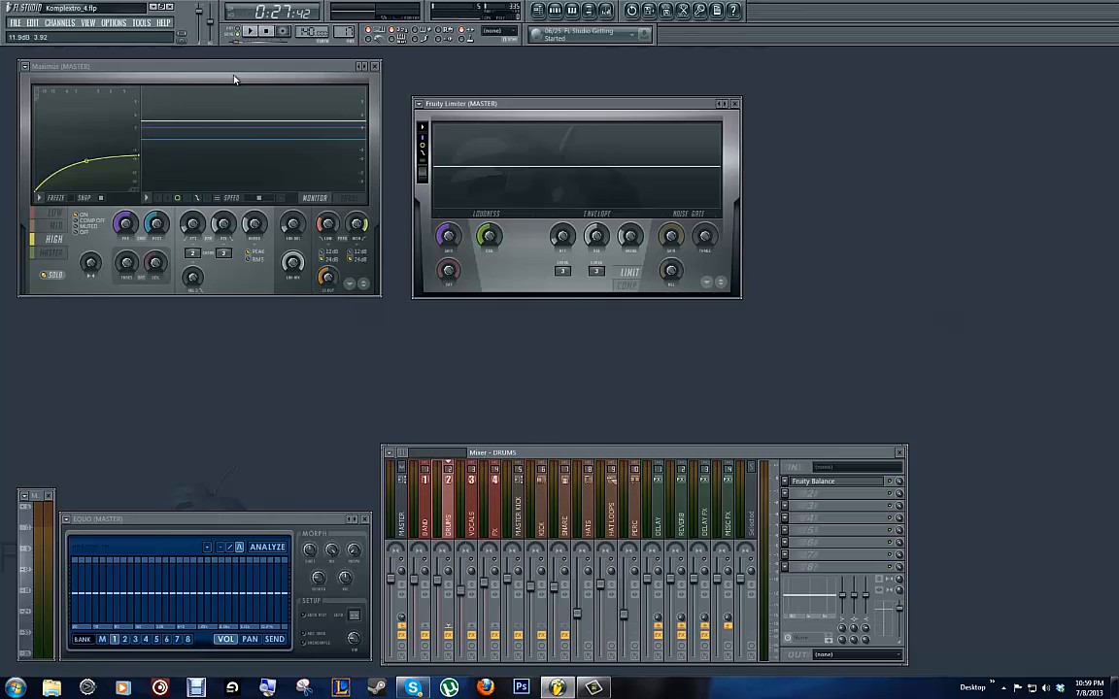
- Load a fresh Maximus over the existing one in the MASTER track's effect slot 5
left_click(403, 521)
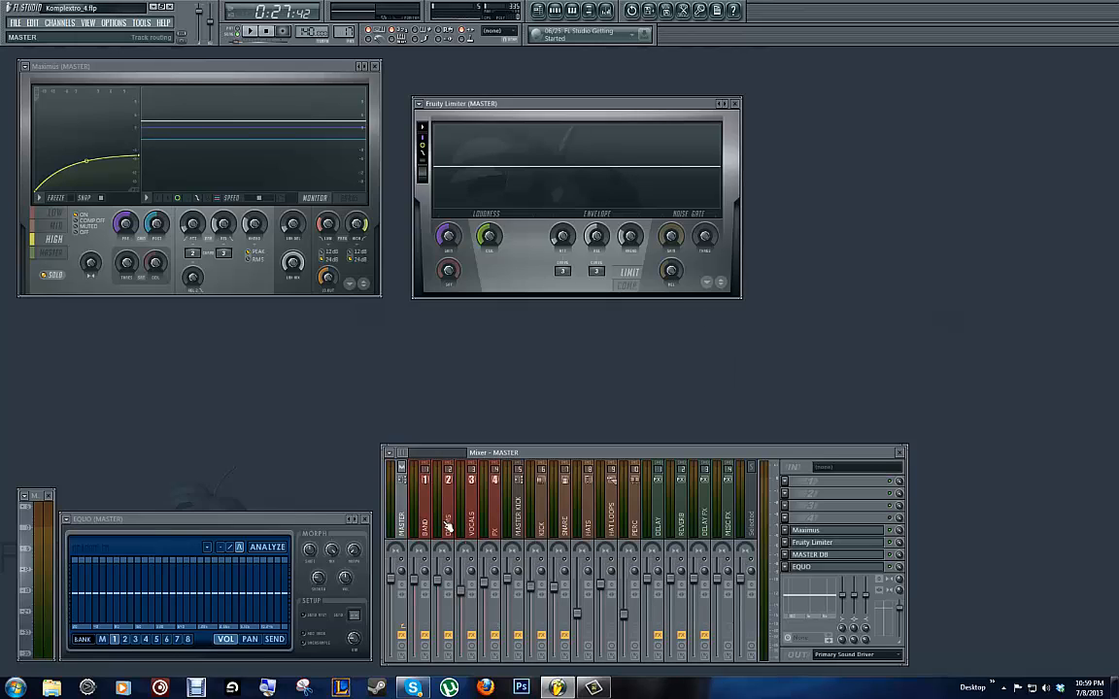
left_click(794, 537)
mouse_move(841, 451)
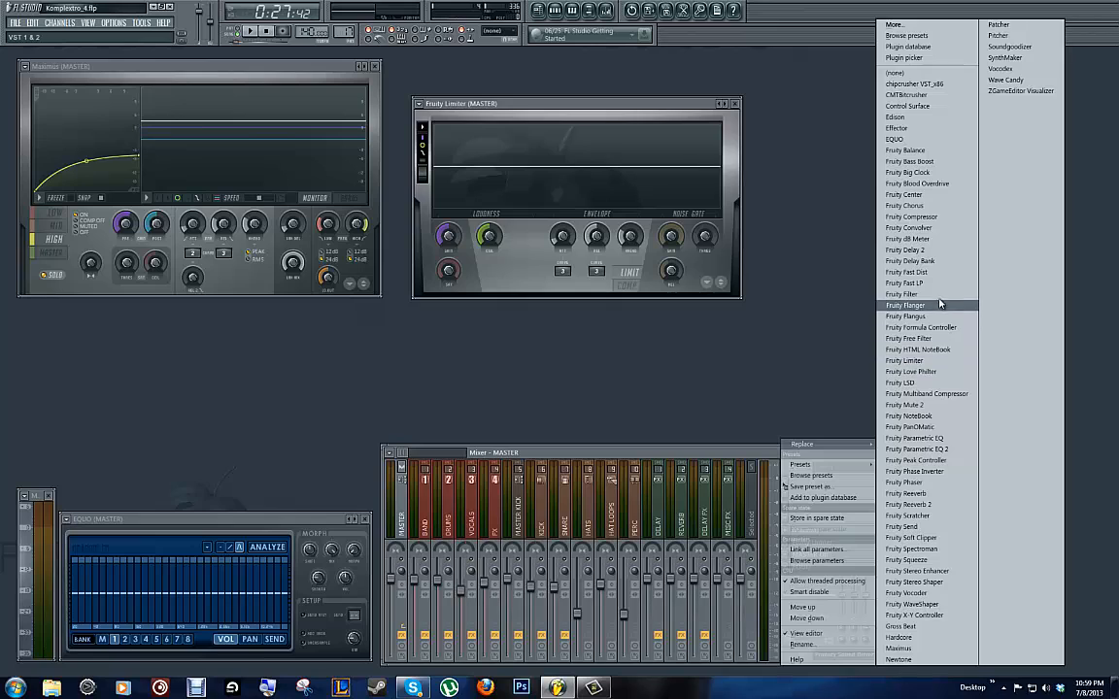
left_click(923, 650)
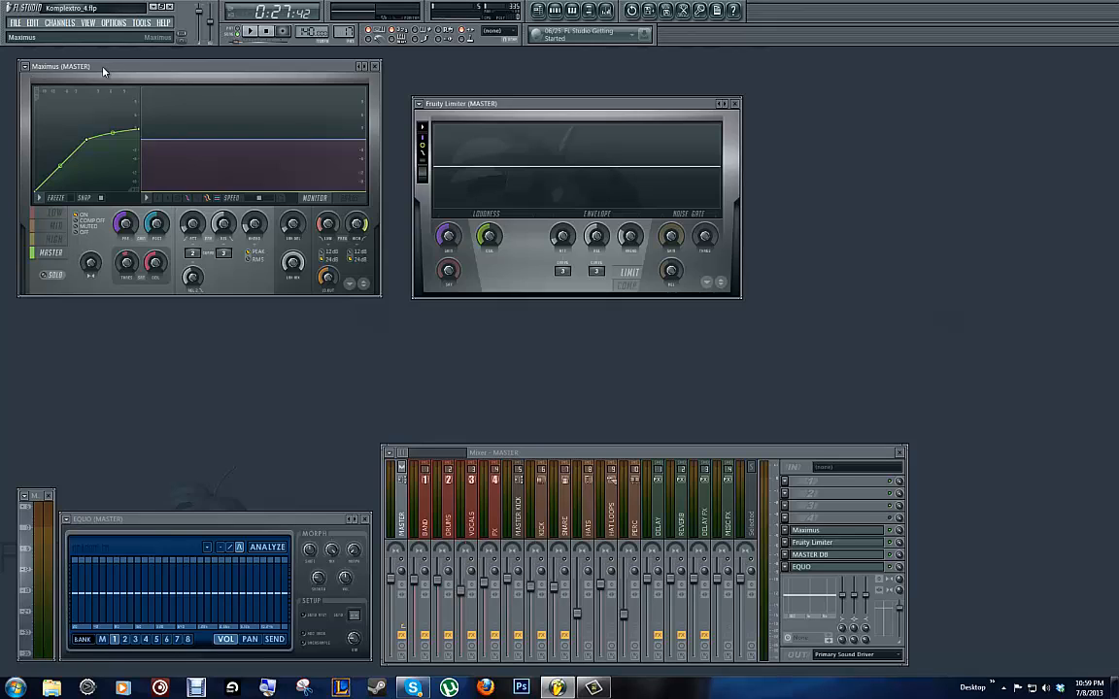
- Load the Default preset in Maximus on the MASTER track
left_click(25, 67)
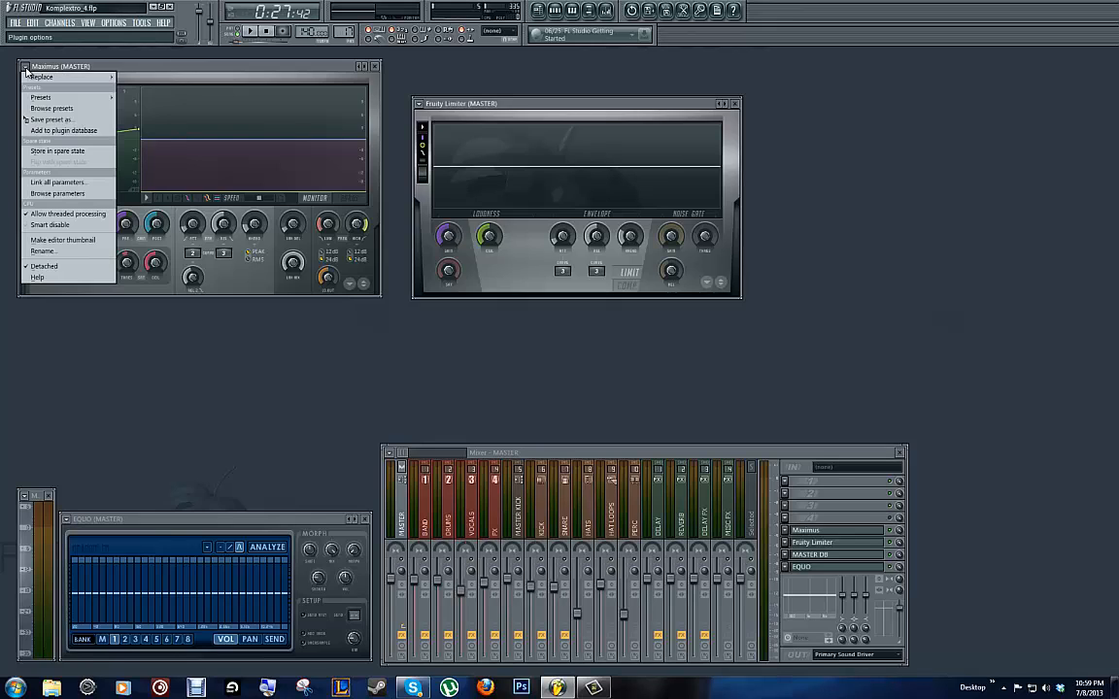
mouse_move(44, 97)
left_click(124, 92)
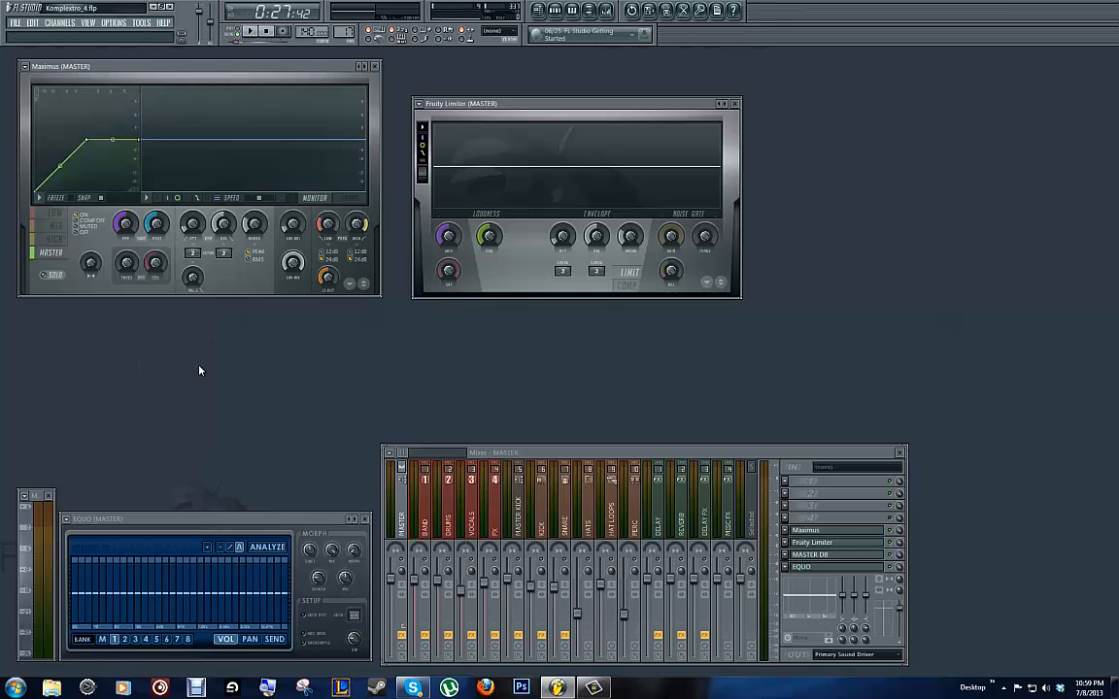
- Replace the MASTER DB effect in the MASTER track's slot 7 with Fruity dB Meter
left_click(833, 544)
left_click(834, 544)
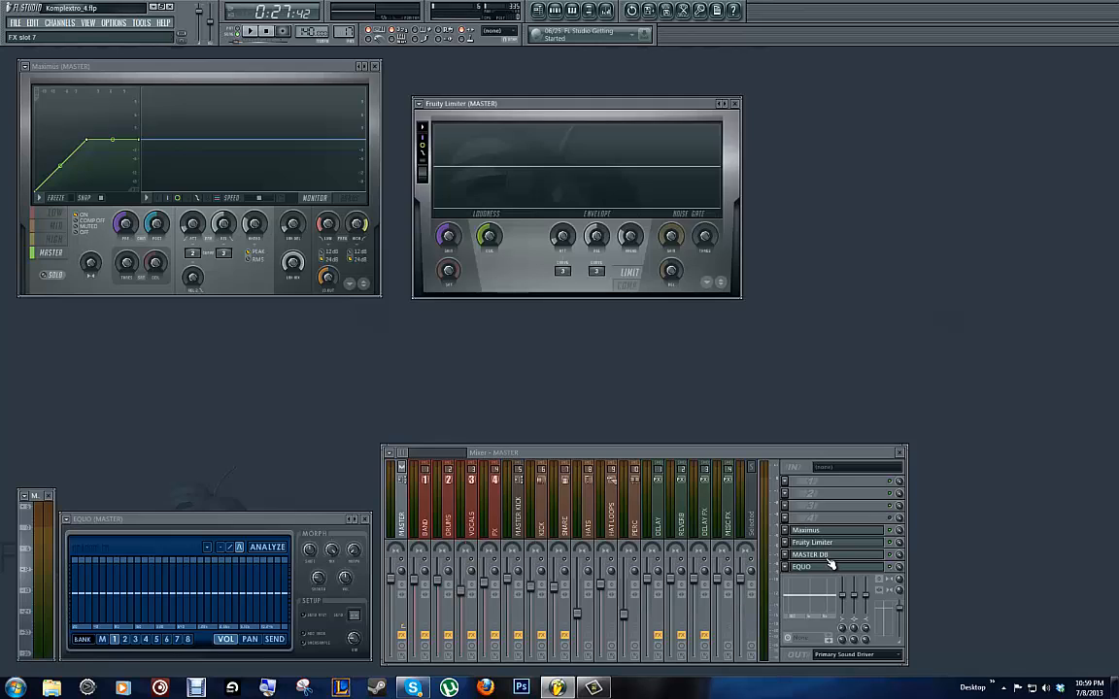
left_click(792, 560)
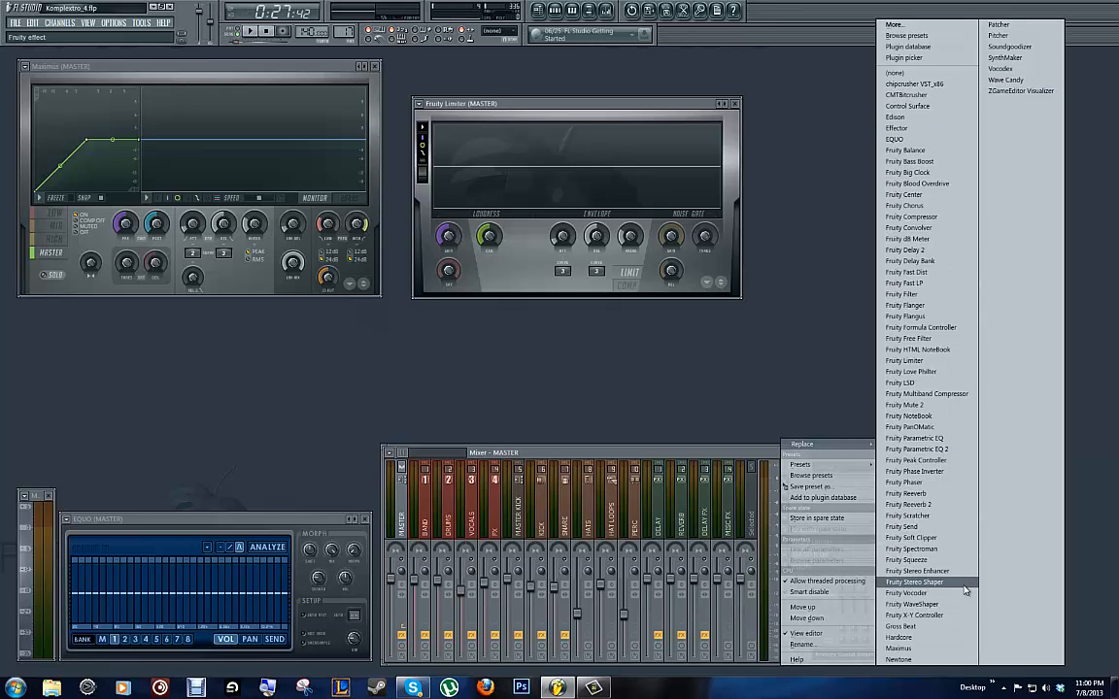
left_click(925, 240)
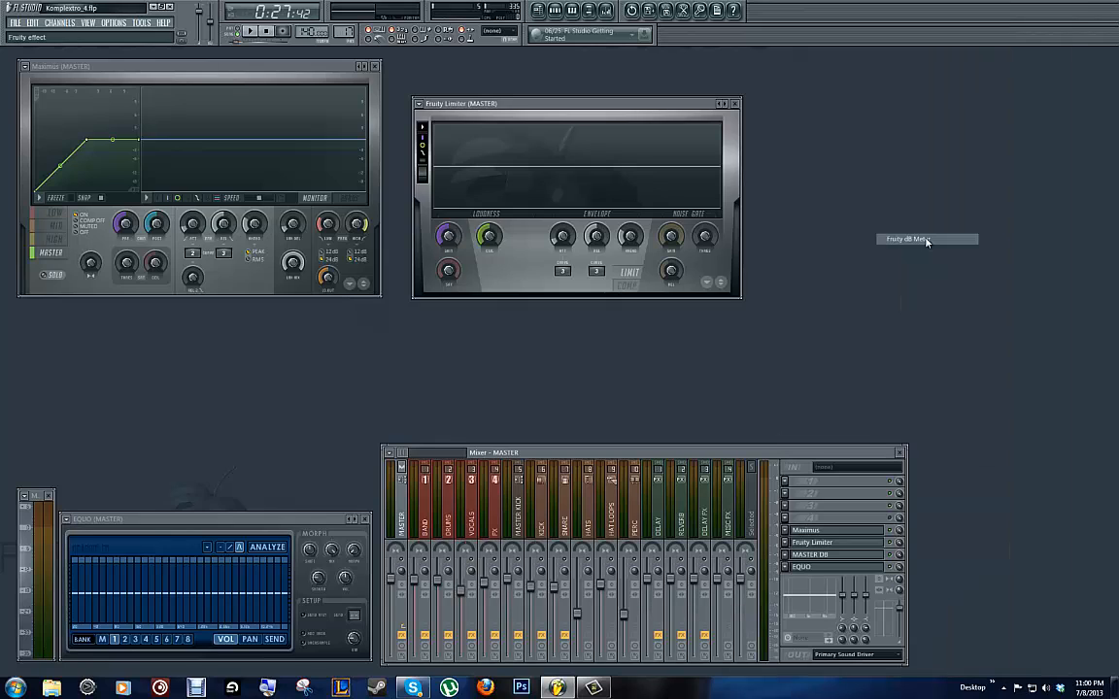
left_click(789, 569)
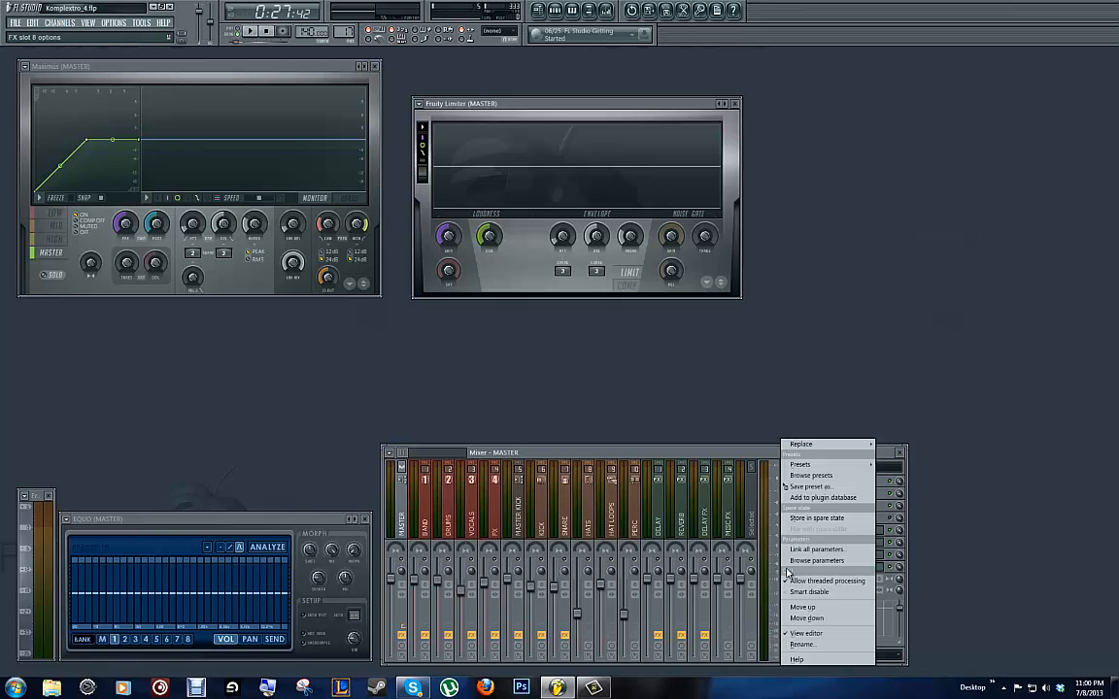
left_click(758, 456)
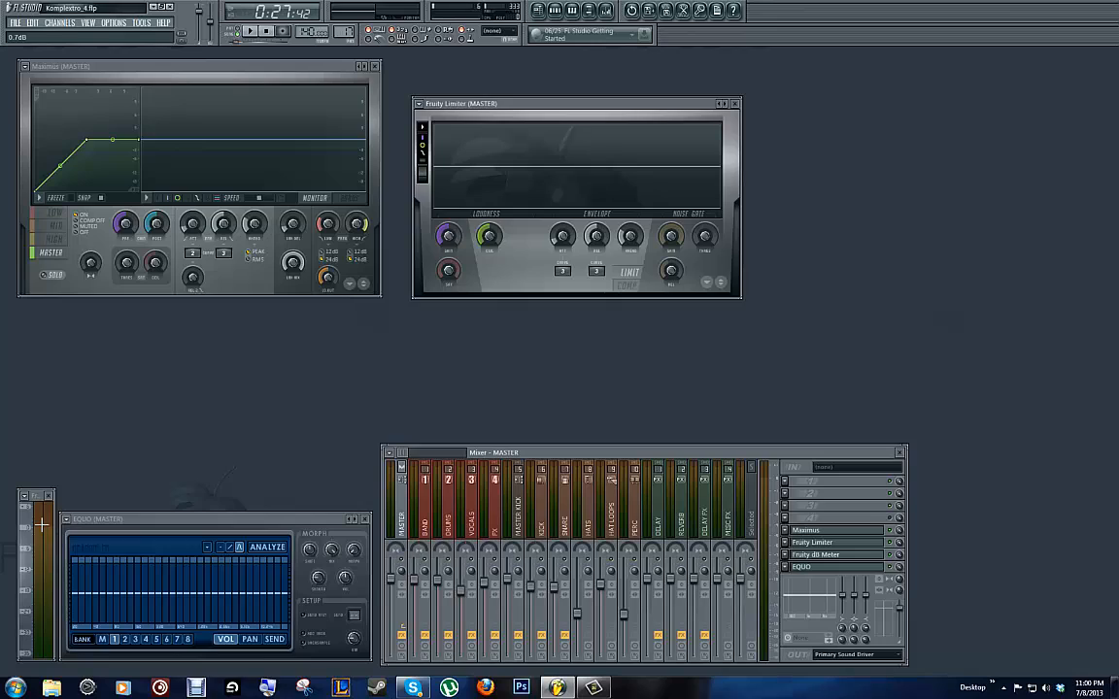
- Move the Maximus window slightly lower and show its low and mid bands' compression curves
left_click(54, 213)
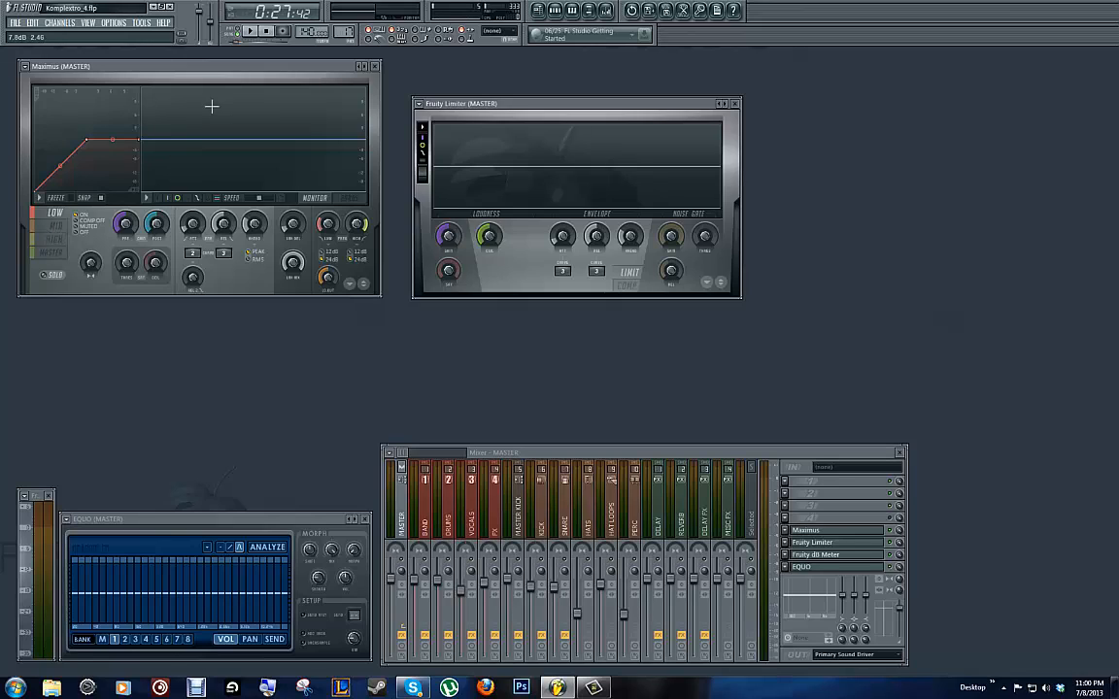
left_click_drag(208, 71, 210, 107)
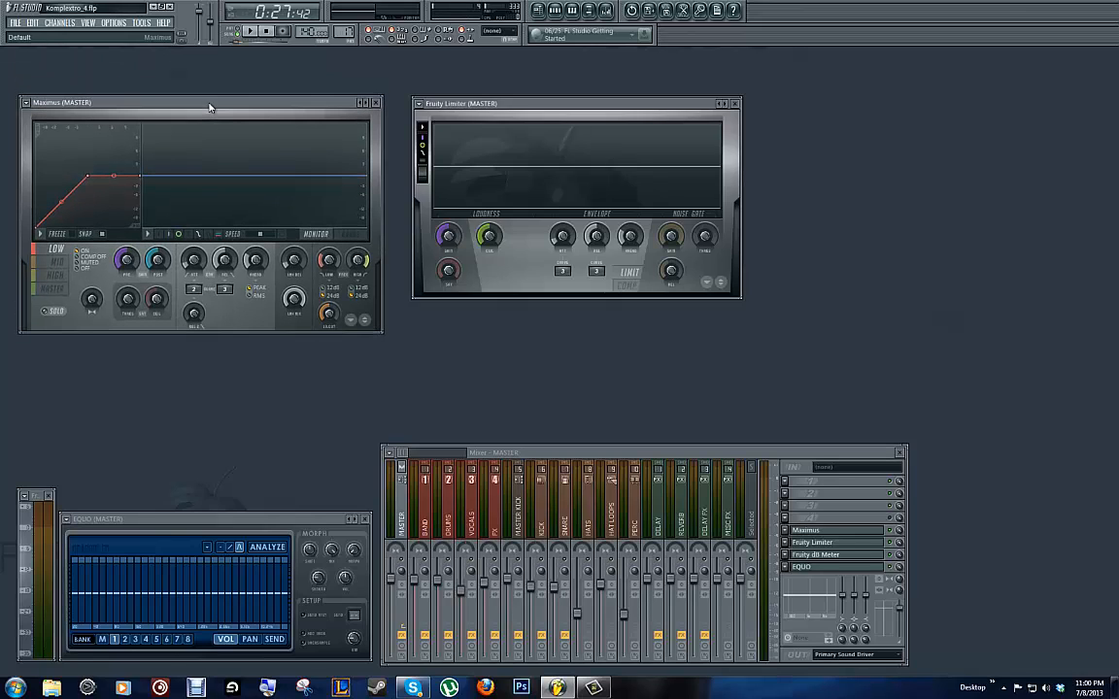
left_click(58, 263)
left_click(60, 251)
left_click(60, 264)
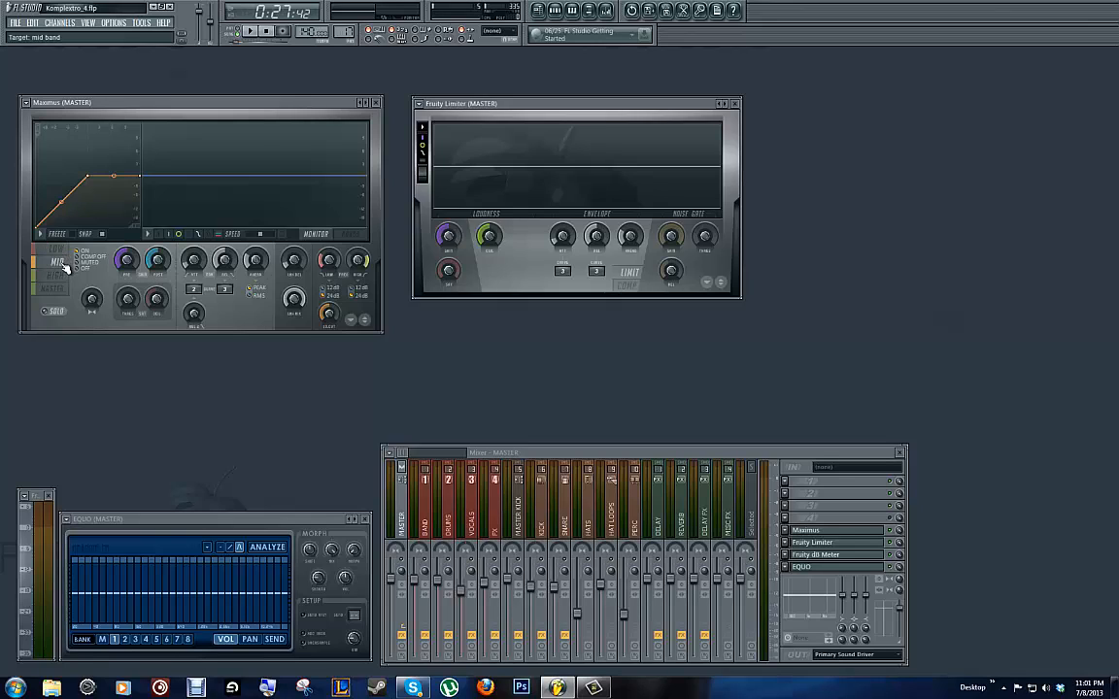
- Try reshaping the high band's compression curve using its first segment's tension and its middle point
left_click(55, 279)
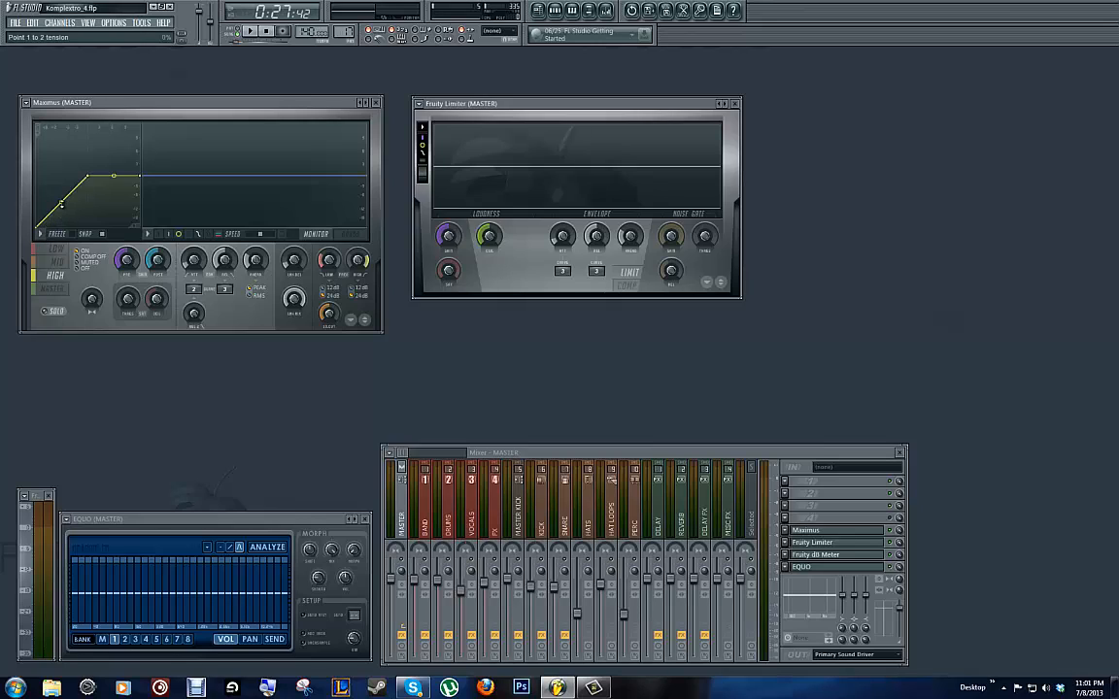
mouse_move(61, 204)
left_mouse_down()
mouse_move(52, 179)
mouse_move(59, 201)
mouse_move(93, 179)
mouse_move(91, 194)
mouse_move(61, 188)
mouse_move(63, 207)
left_mouse_up()
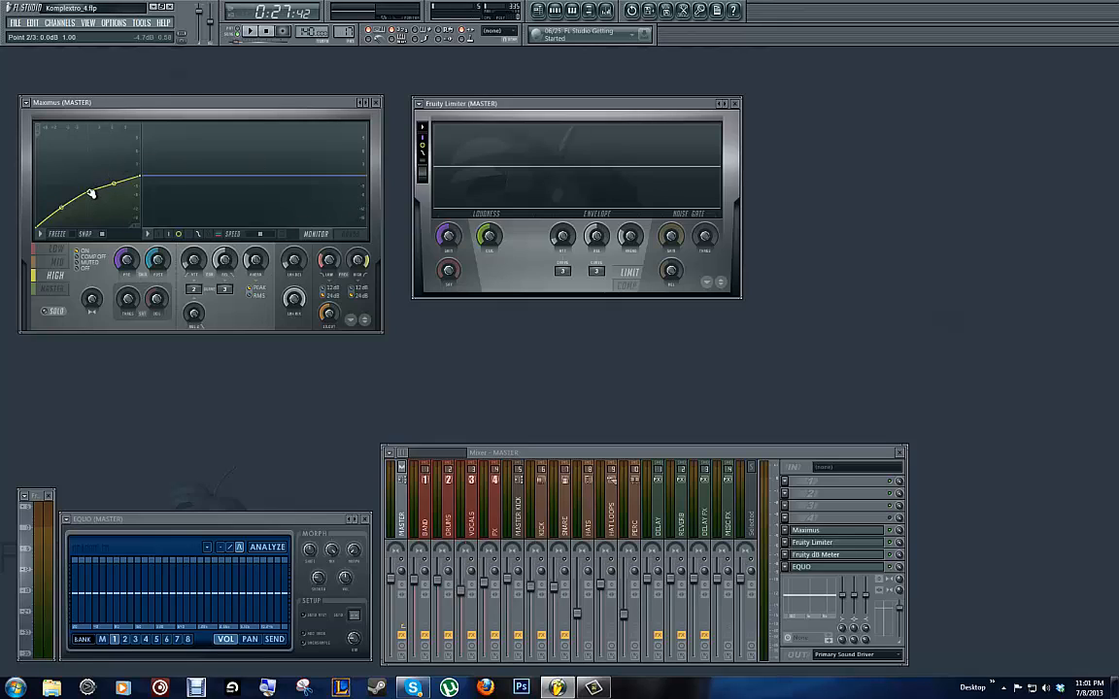
left_click_drag(91, 193, 88, 176)
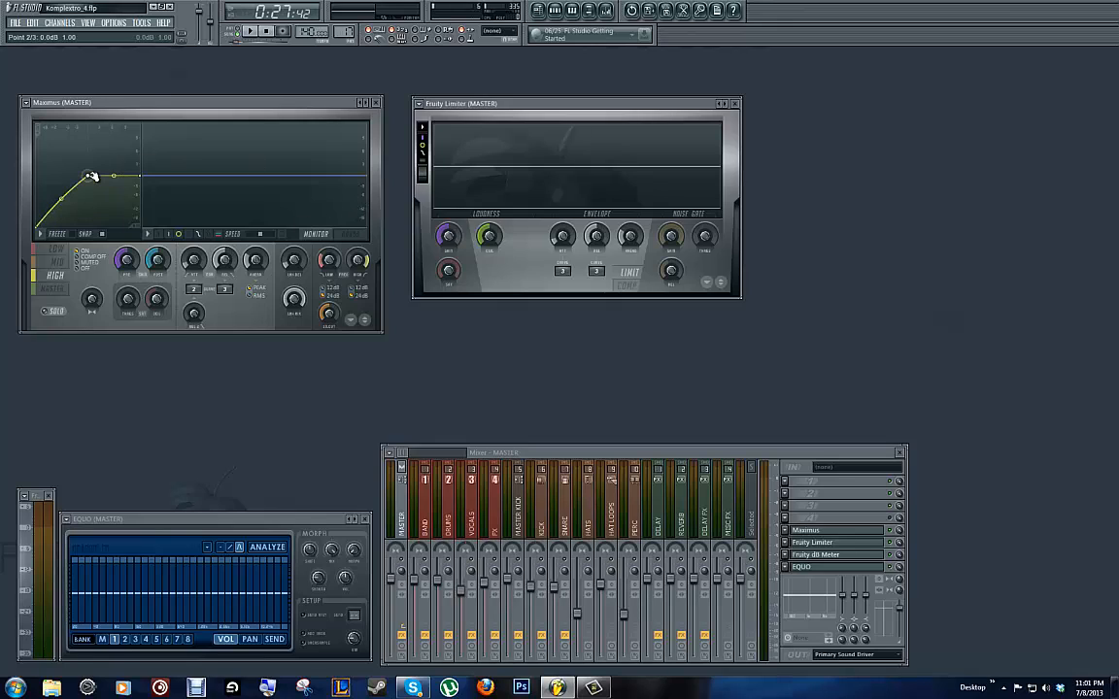
- Delete the middle point of the compression curve in the low, mid and high bands of Maximus
left_click(56, 250)
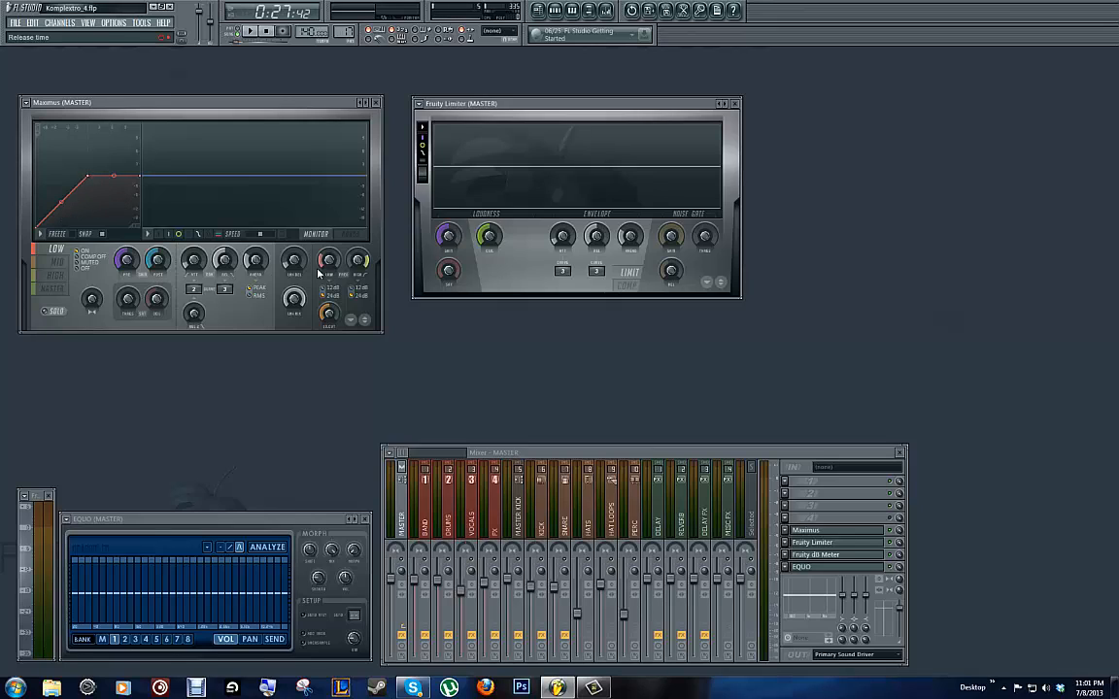
right_click(91, 179)
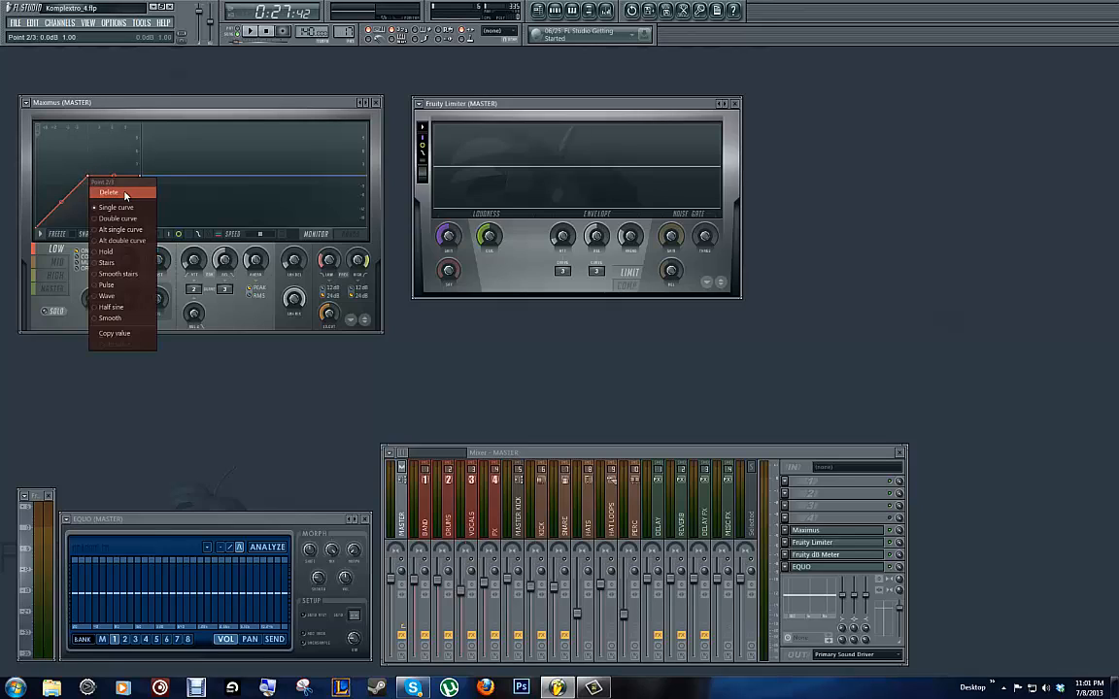
left_click(106, 192)
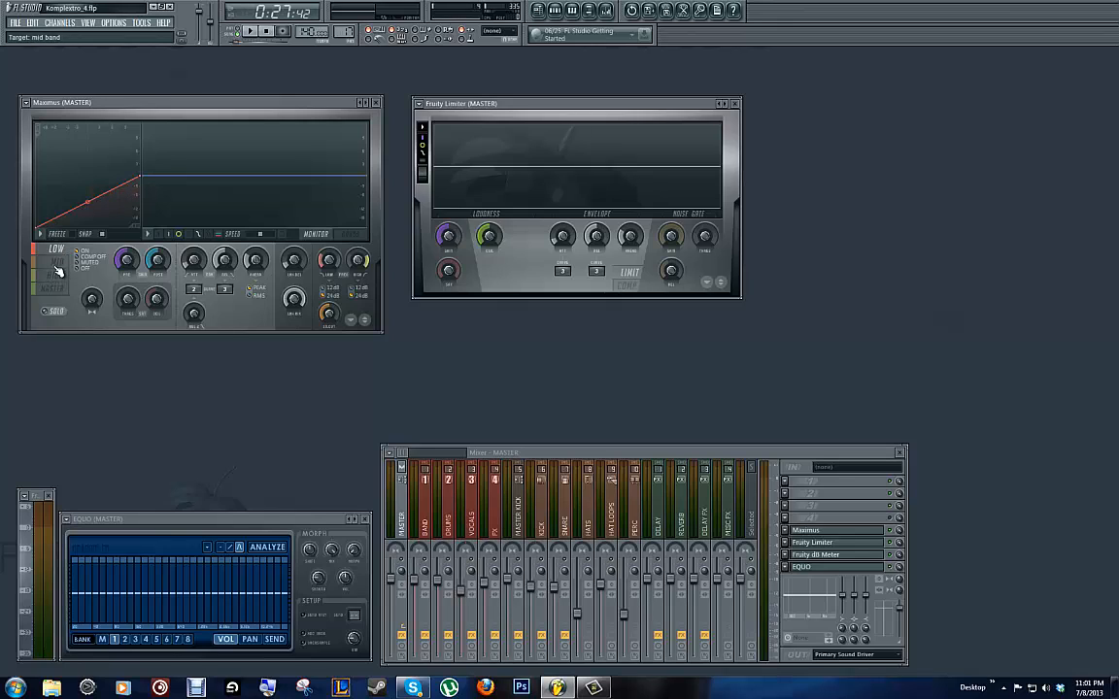
left_click(56, 260)
right_click(88, 179)
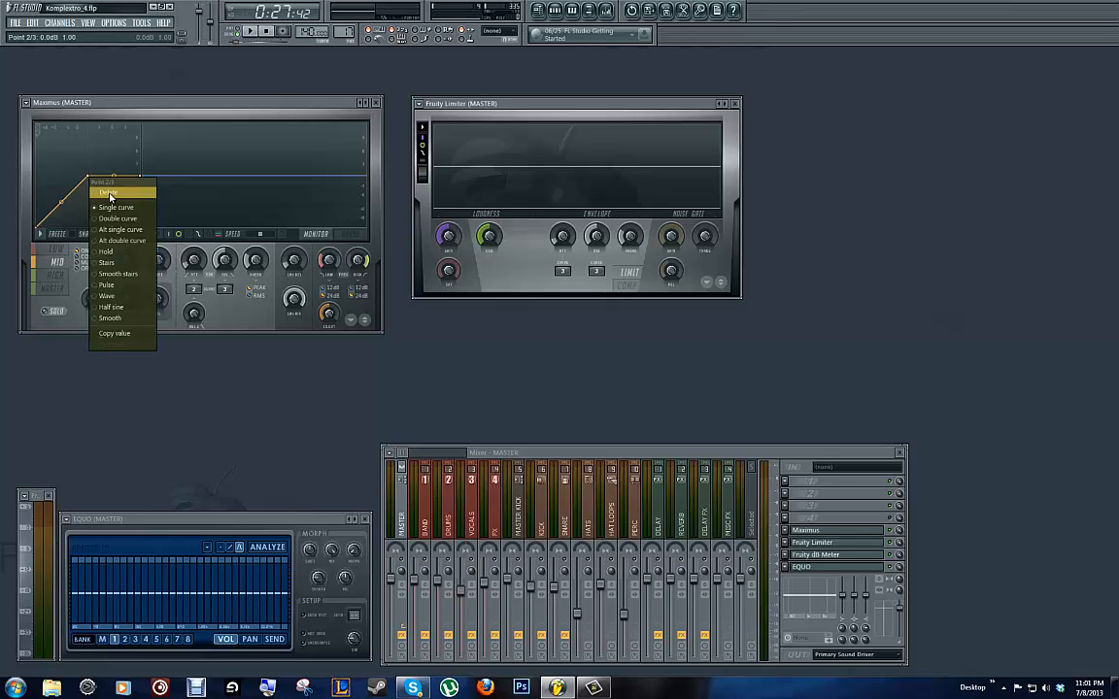
left_click(107, 191)
left_click(49, 276)
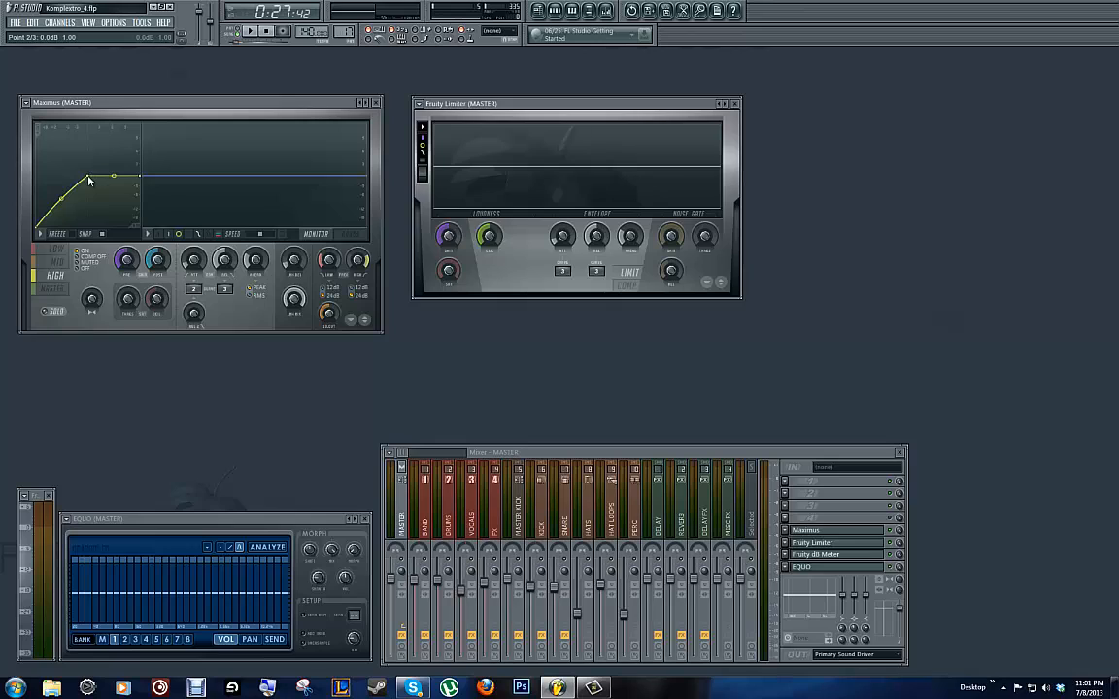
right_click(88, 177)
left_click(109, 193)
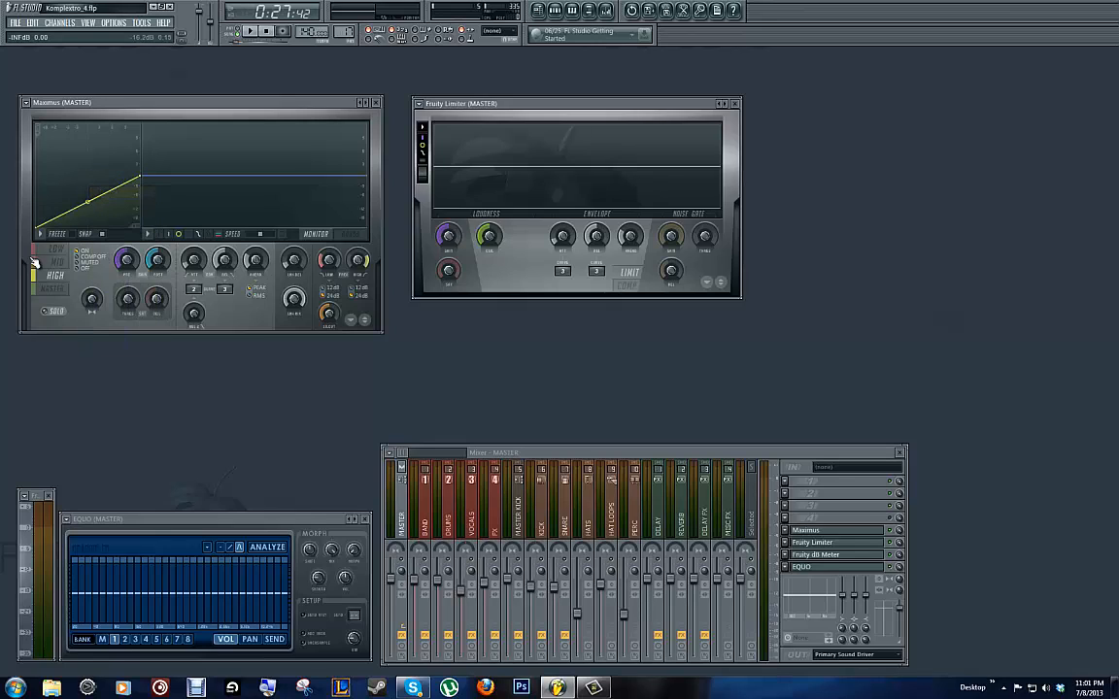
- Set the Maximus master band to COMP OFF and compare its curve with the low, mid and high bands
left_click(61, 290)
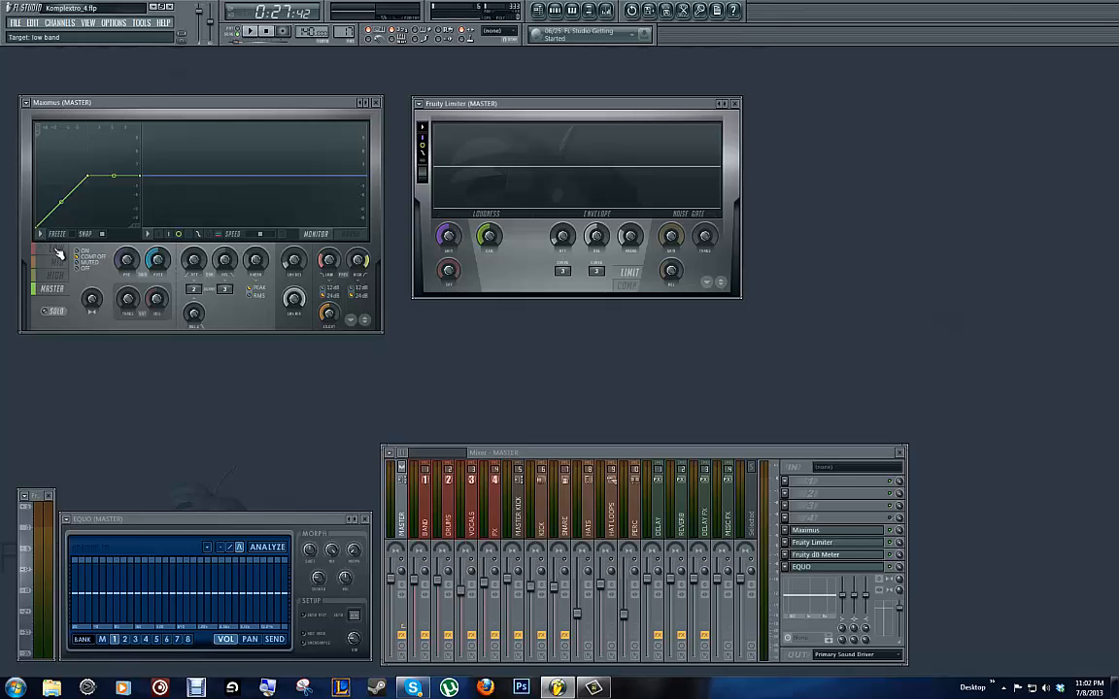
left_click(56, 250)
left_click(61, 263)
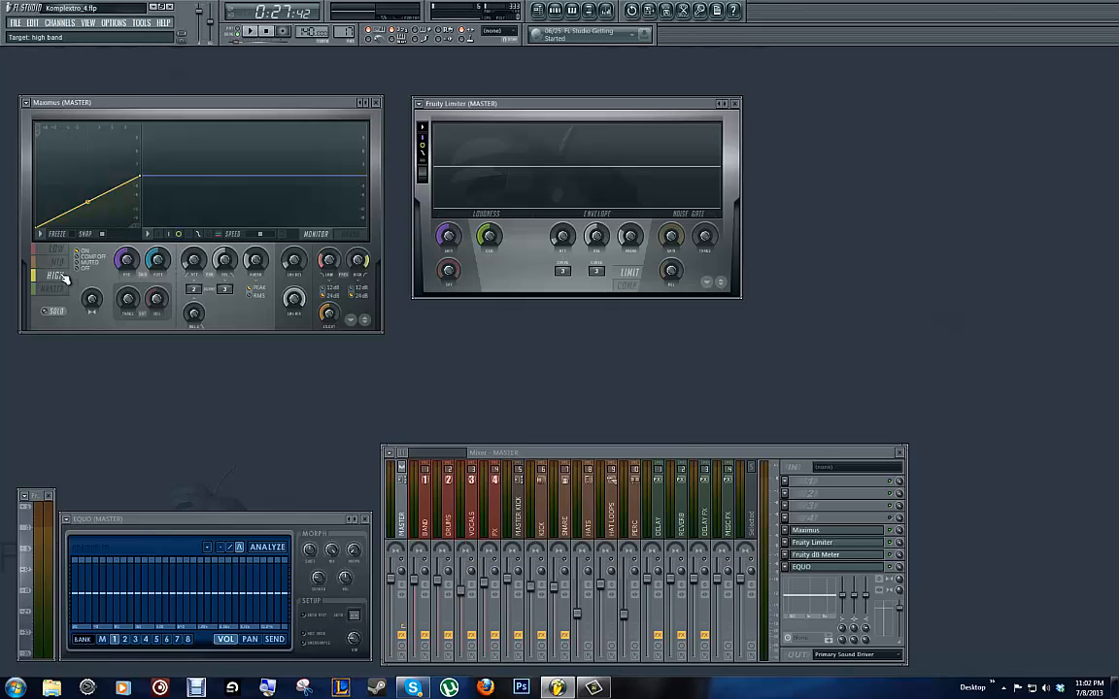
left_click(59, 250)
left_click(63, 290)
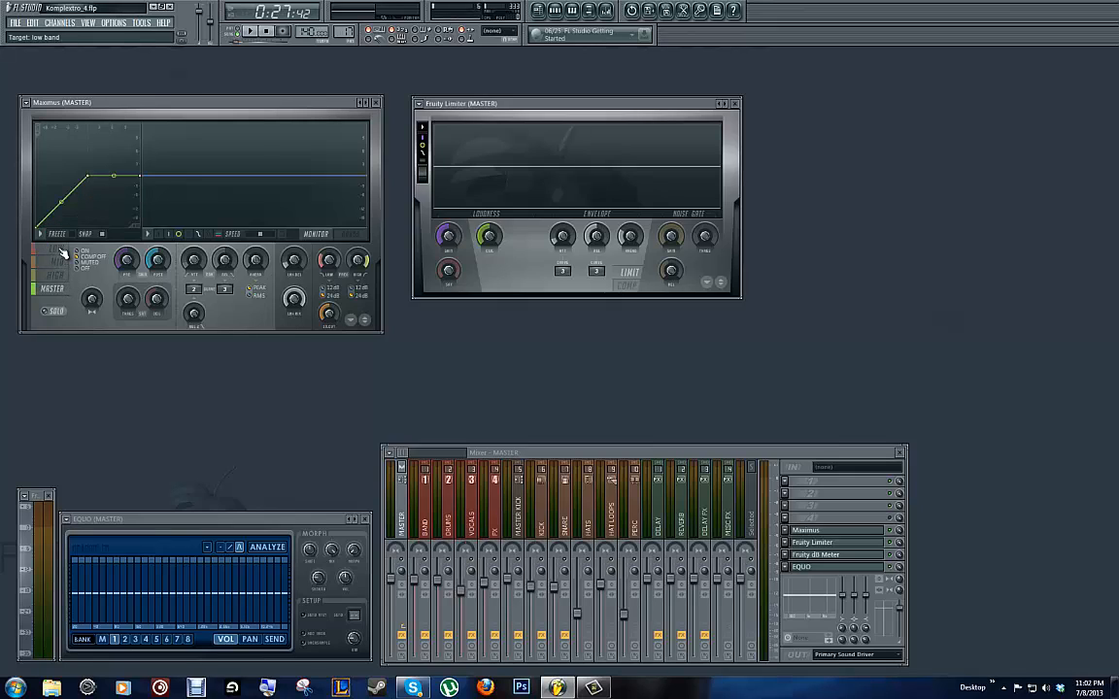
- Bend the low and mid bands' compression curves upward by raising their tension, with the mid band at about 29%
left_click(63, 254)
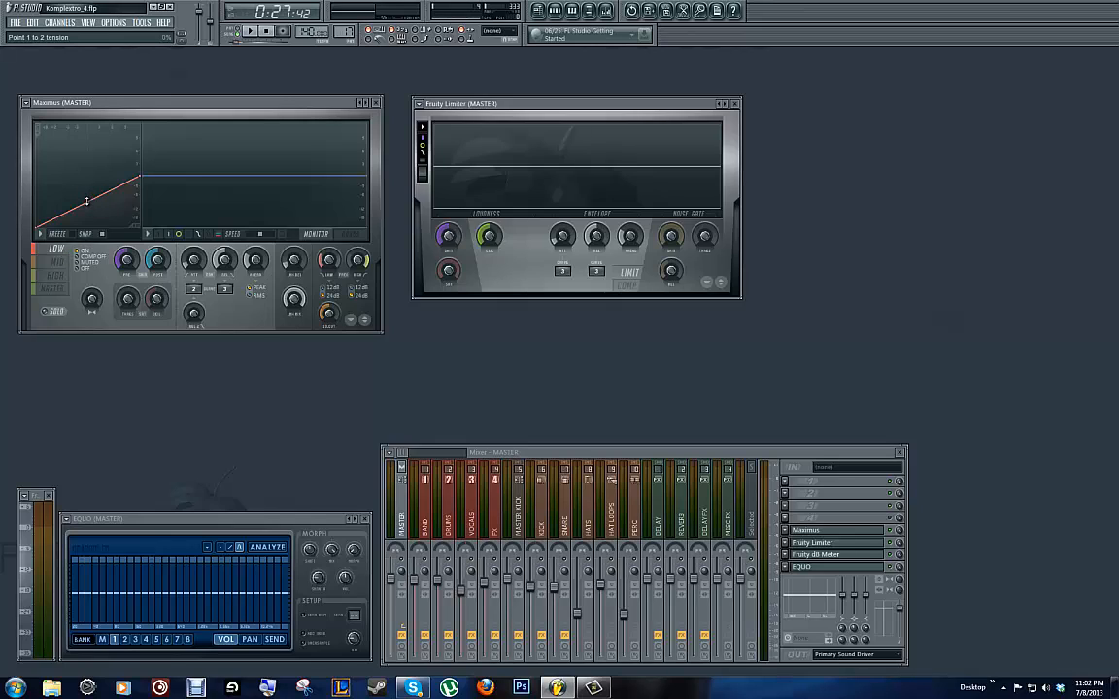
left_click_drag(87, 202, 80, 180)
left_click(56, 262)
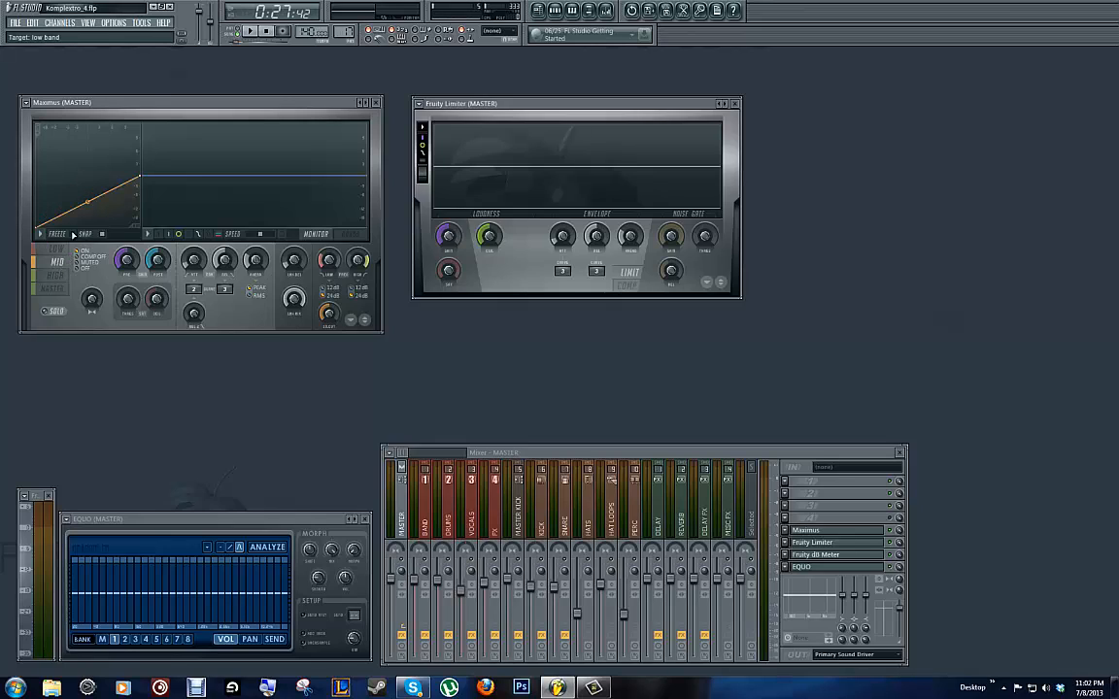
left_click_drag(86, 199, 86, 182)
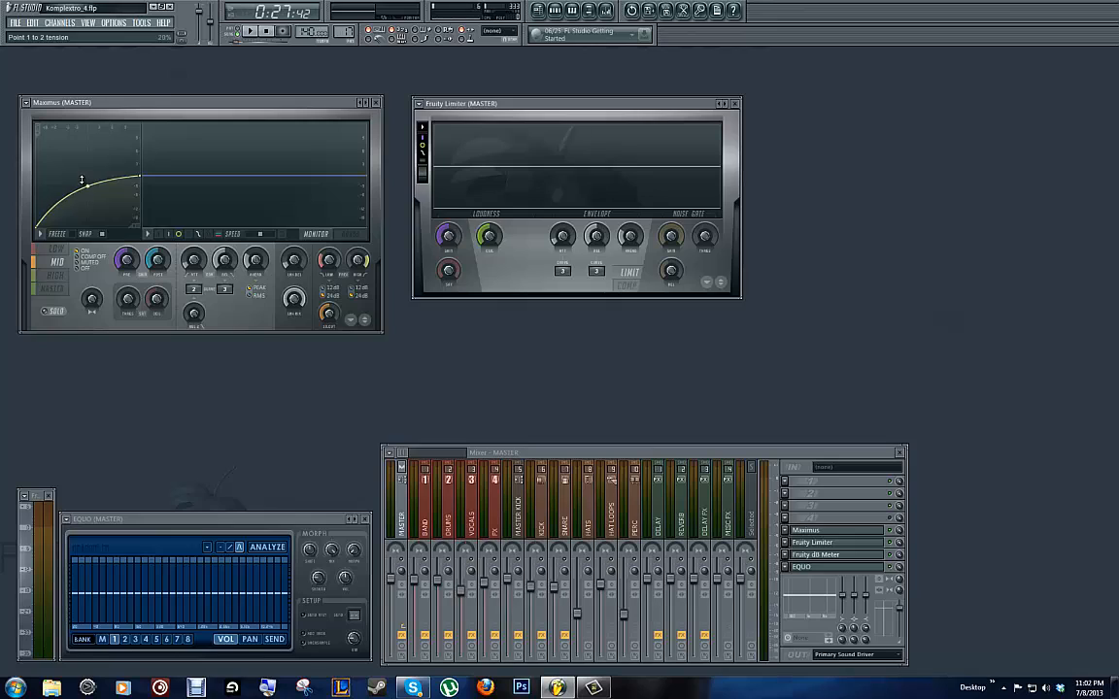
- Bend the high band's compression curve in Maximus upward by raising its tension, and nudge the mixer window slightly aside
left_click(64, 275)
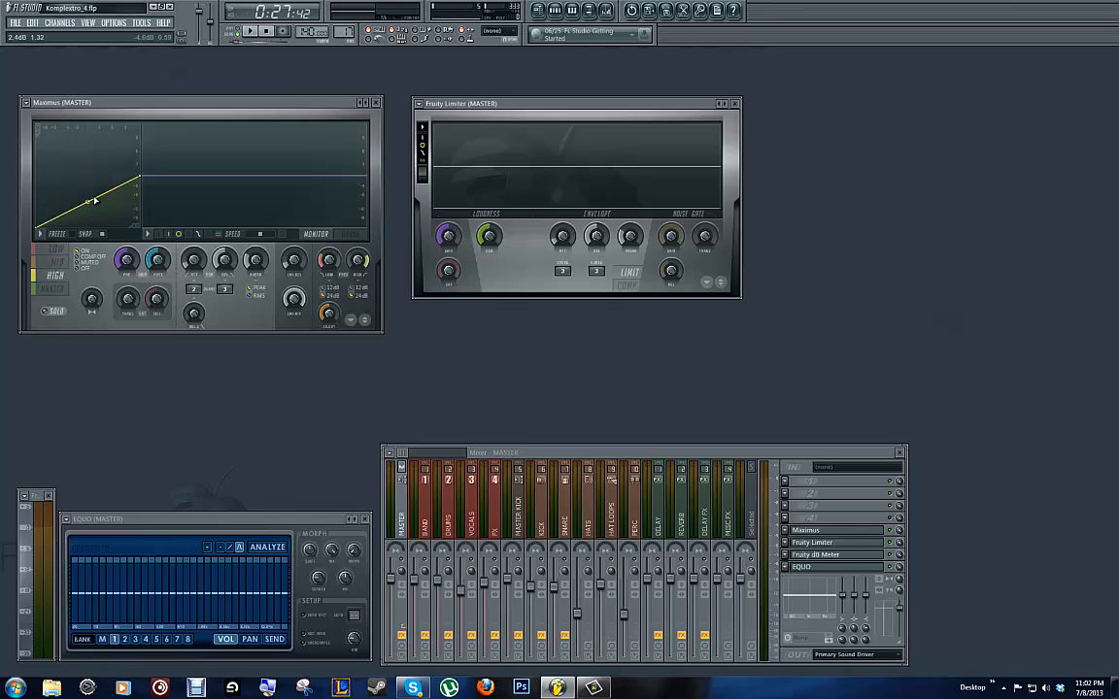
left_click_drag(87, 201, 83, 177)
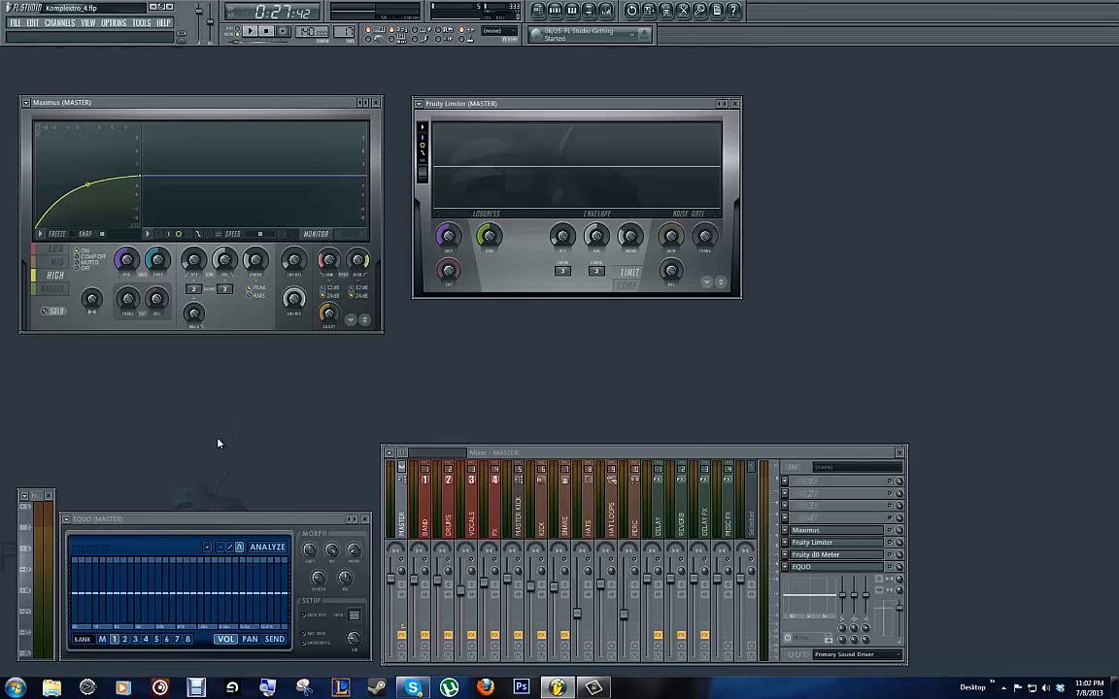
left_click_drag(613, 456, 606, 456)
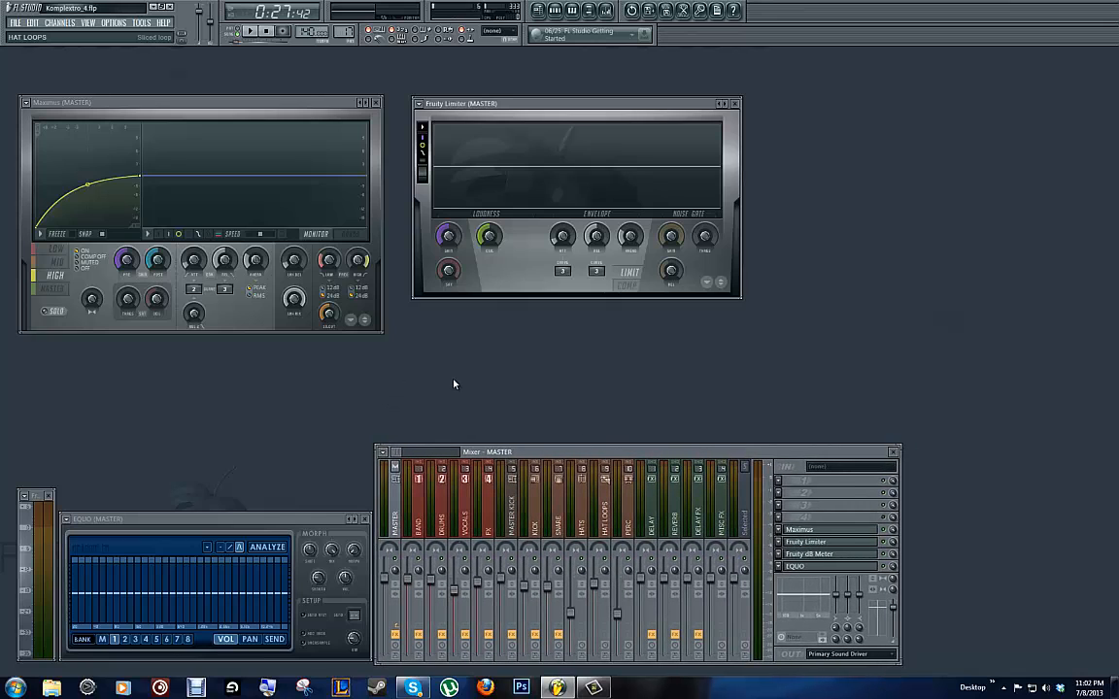
- Bypass the Fruity Limiter on the master track during playback, show the Maximus master band and move the limiter window farther from Maximus
key("space")
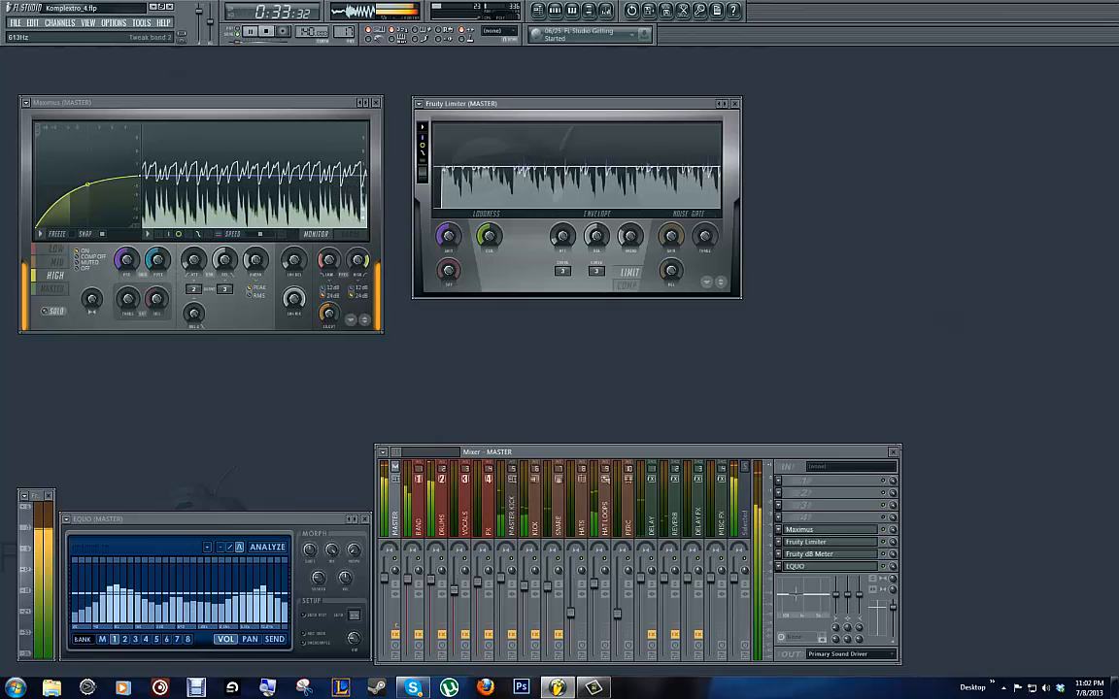
left_click(883, 542)
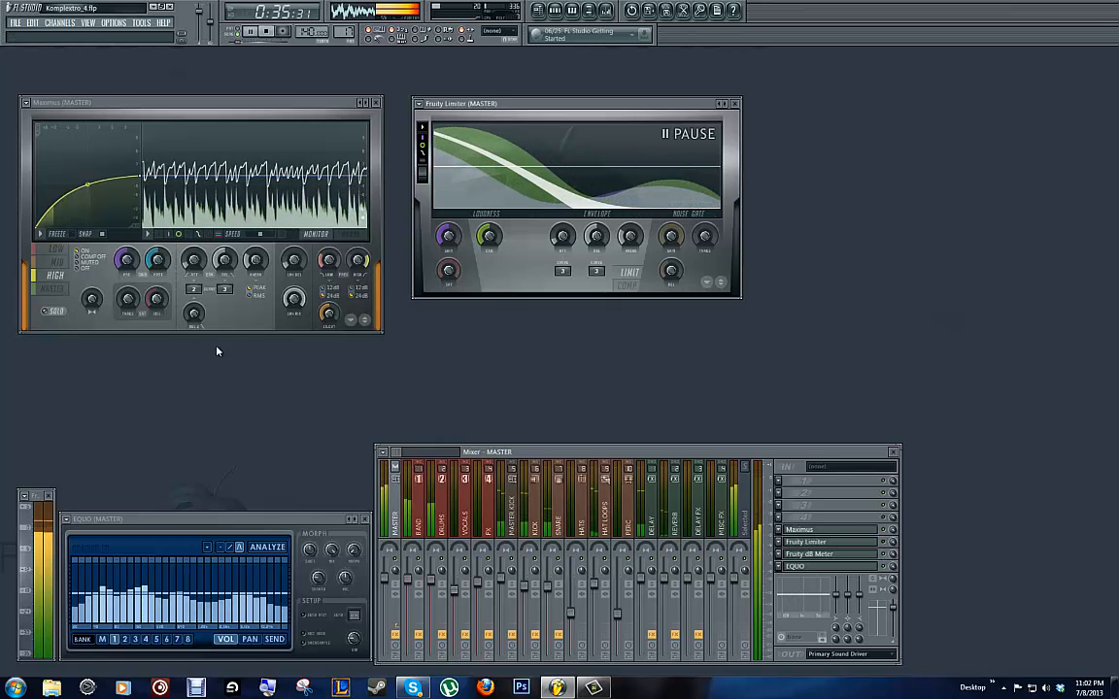
left_click(53, 288)
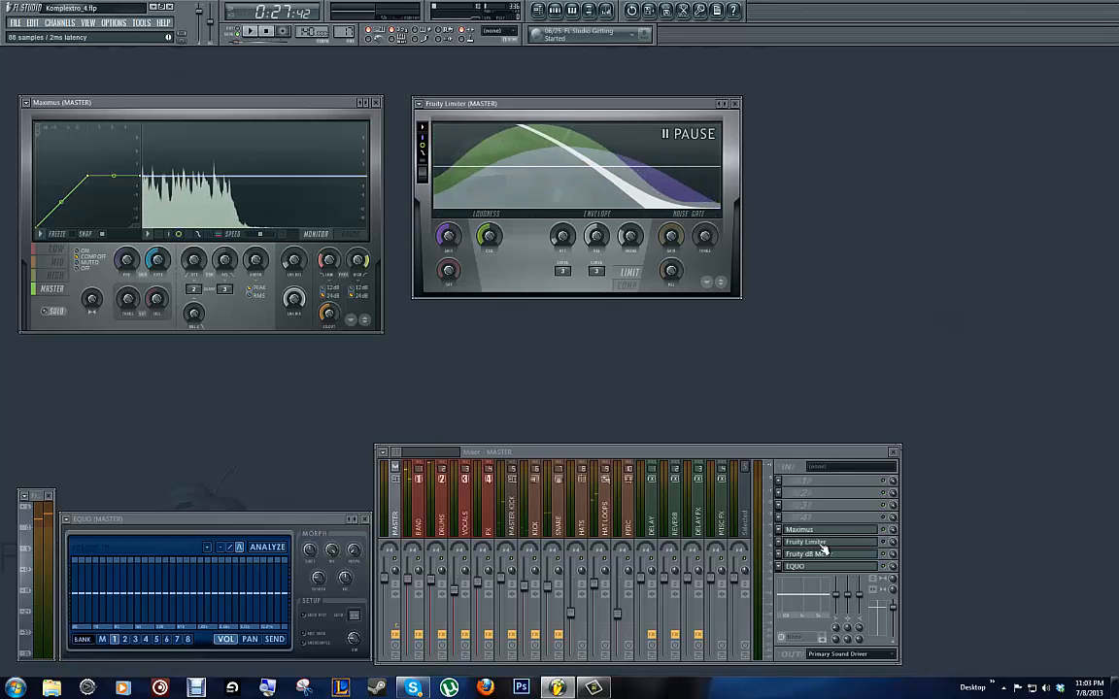
left_click_drag(586, 108, 804, 147)
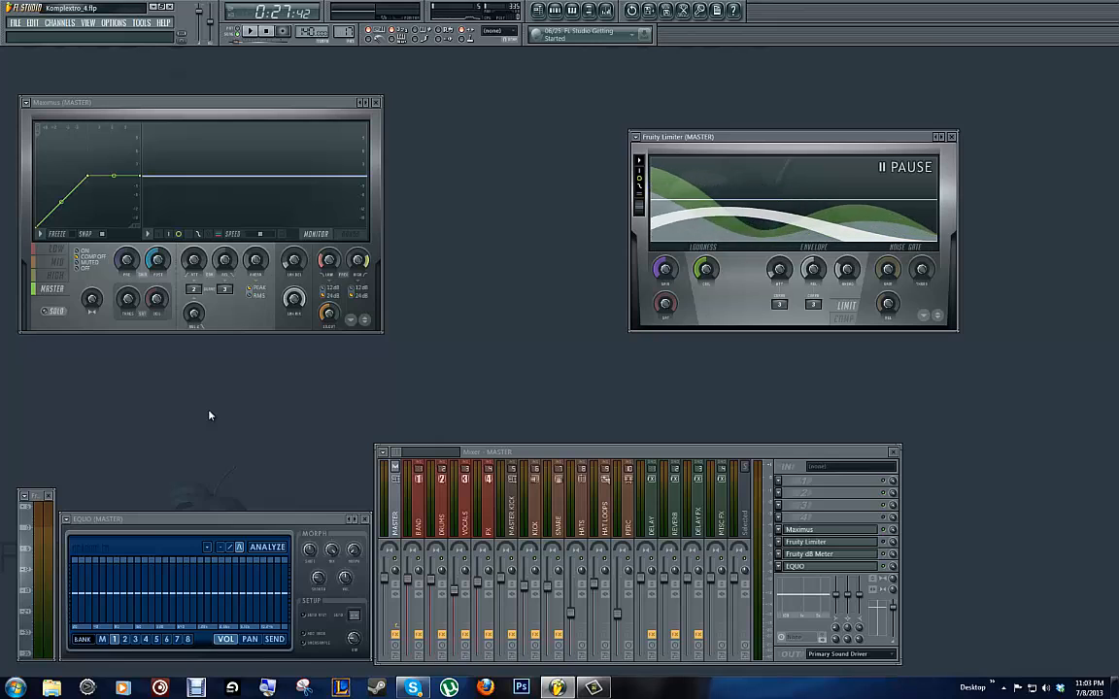
- Play the track with the limiter bypassed and examine the compression curves of the individual Maximus bands
key("space")
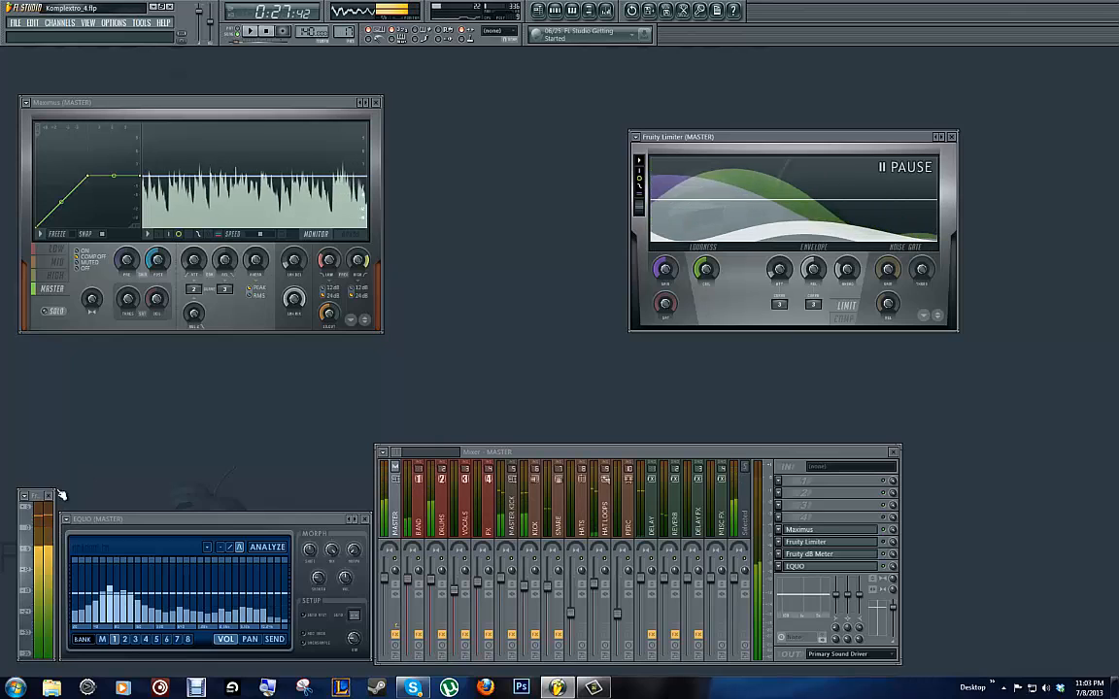
key("space")
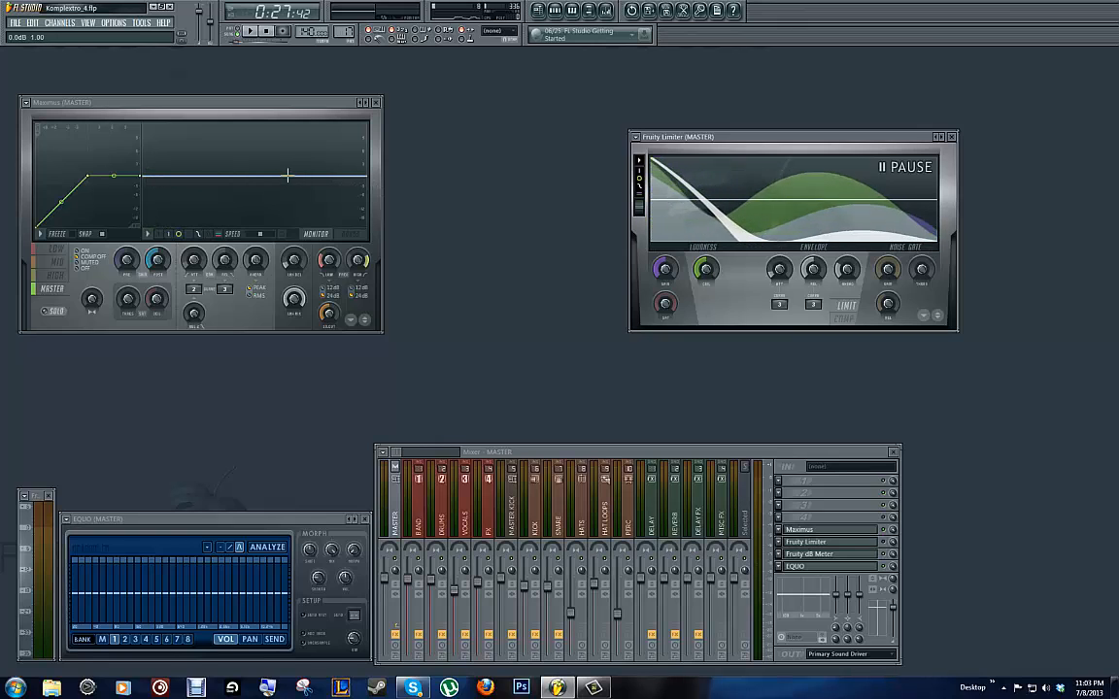
left_click(58, 260)
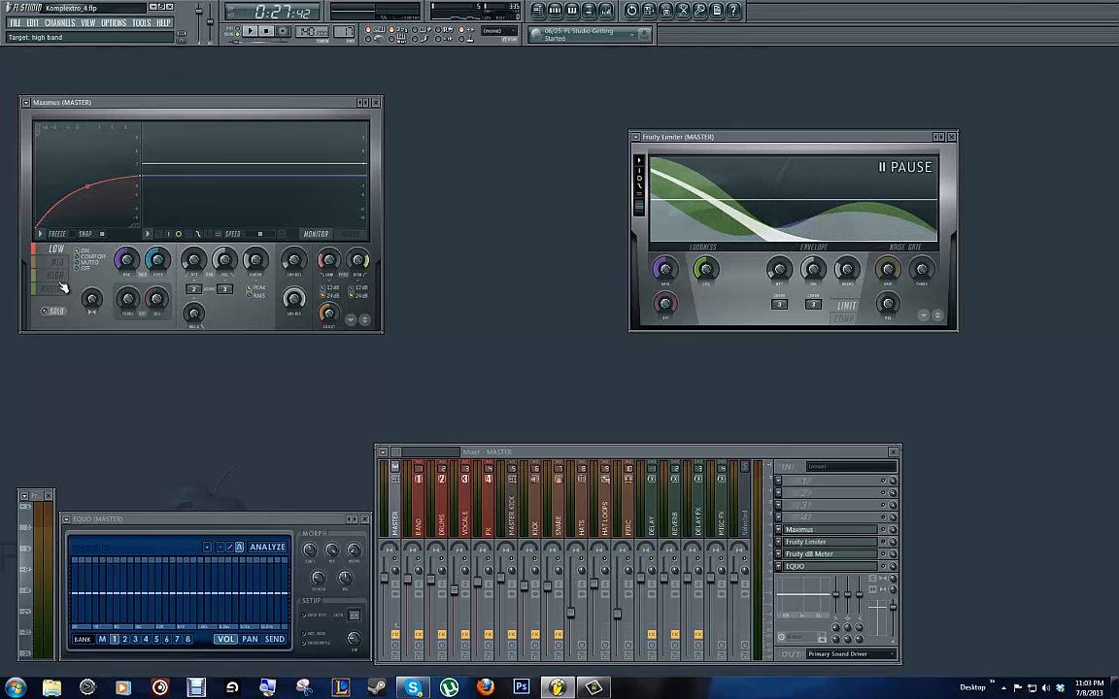
left_click(58, 277)
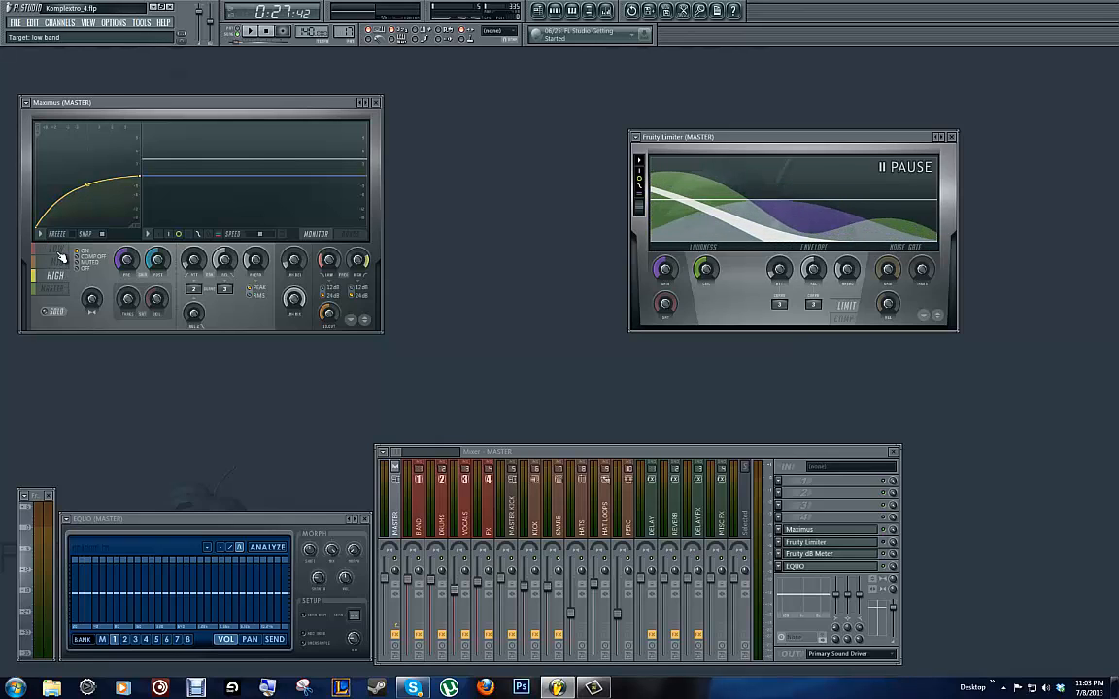
- Play the track with the low band shown and lower the end point of the low band's compression curve
left_click(58, 249)
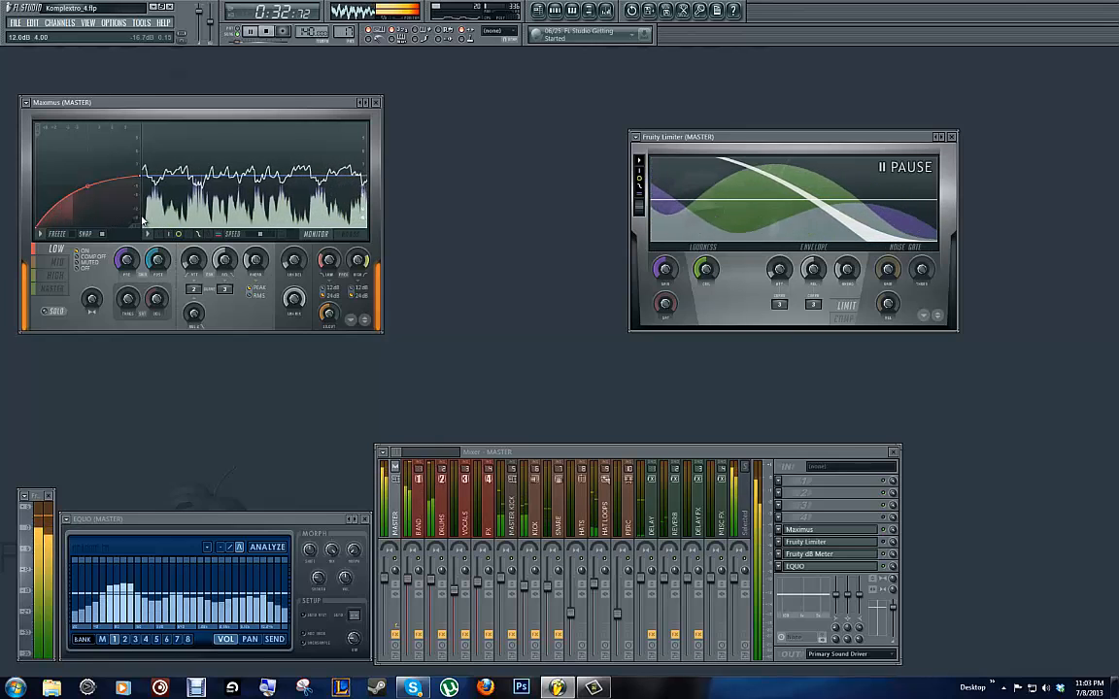
key("space")
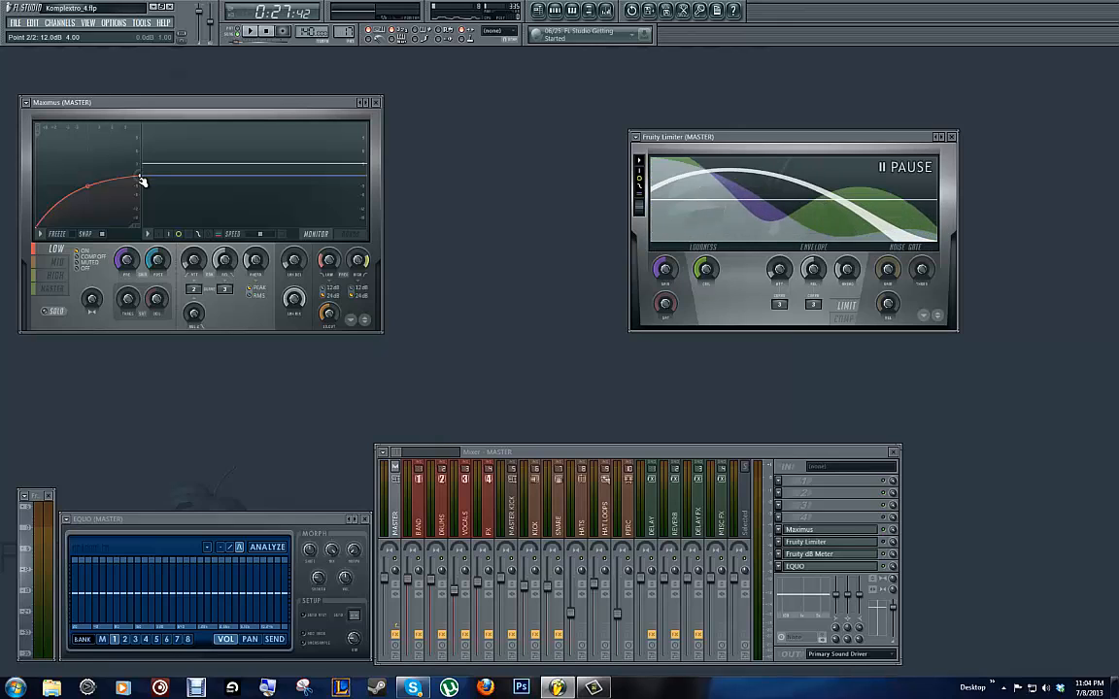
left_click_drag(142, 180, 142, 188)
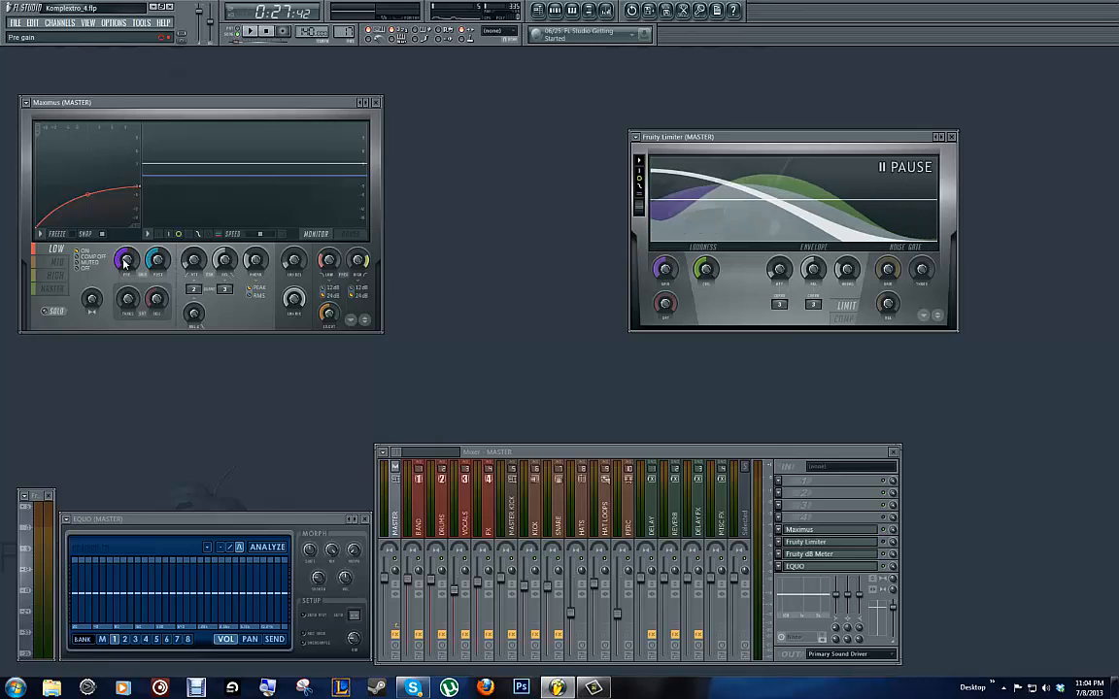
- Try raising the low band's pre gain, and compare its display with the mid and high bands
left_click_drag(129, 265, 136, 231)
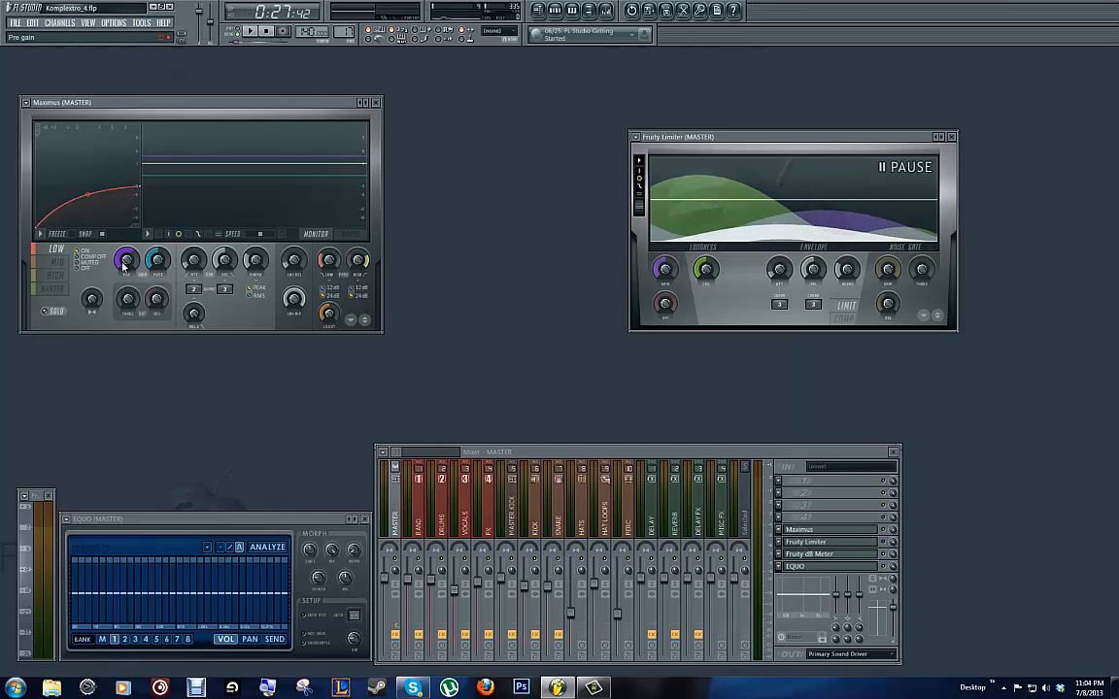
left_click(55, 264)
left_click(60, 277)
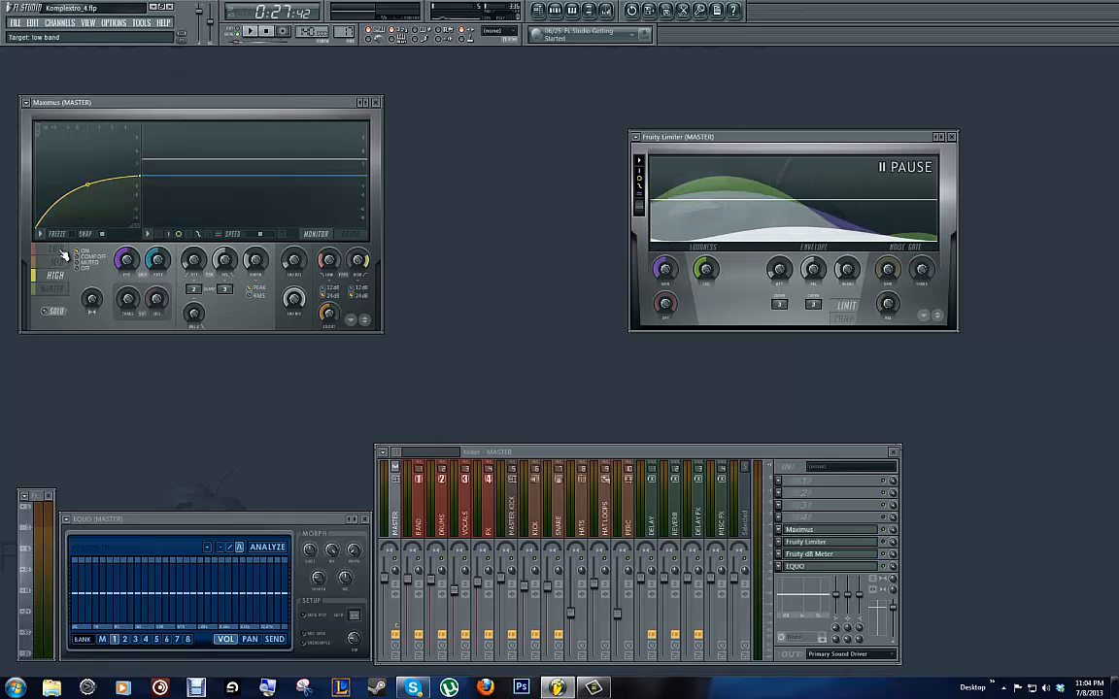
left_click(63, 251)
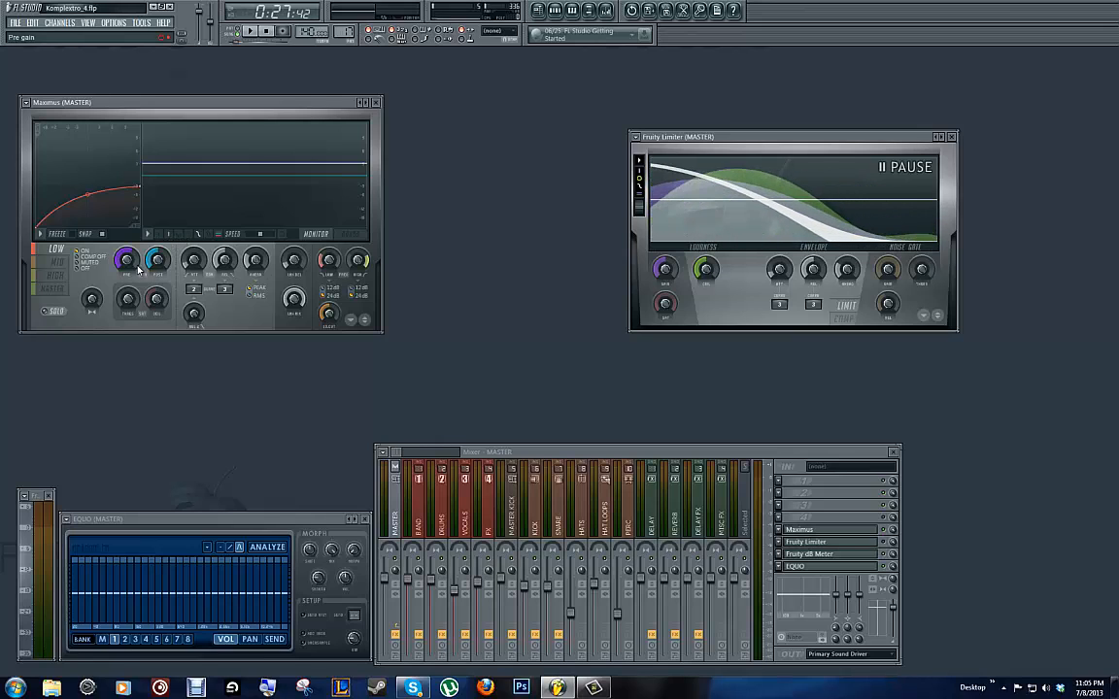
- Audition the low band's pre gain during playback by turning it up and down, and reset it to its default
key("space")
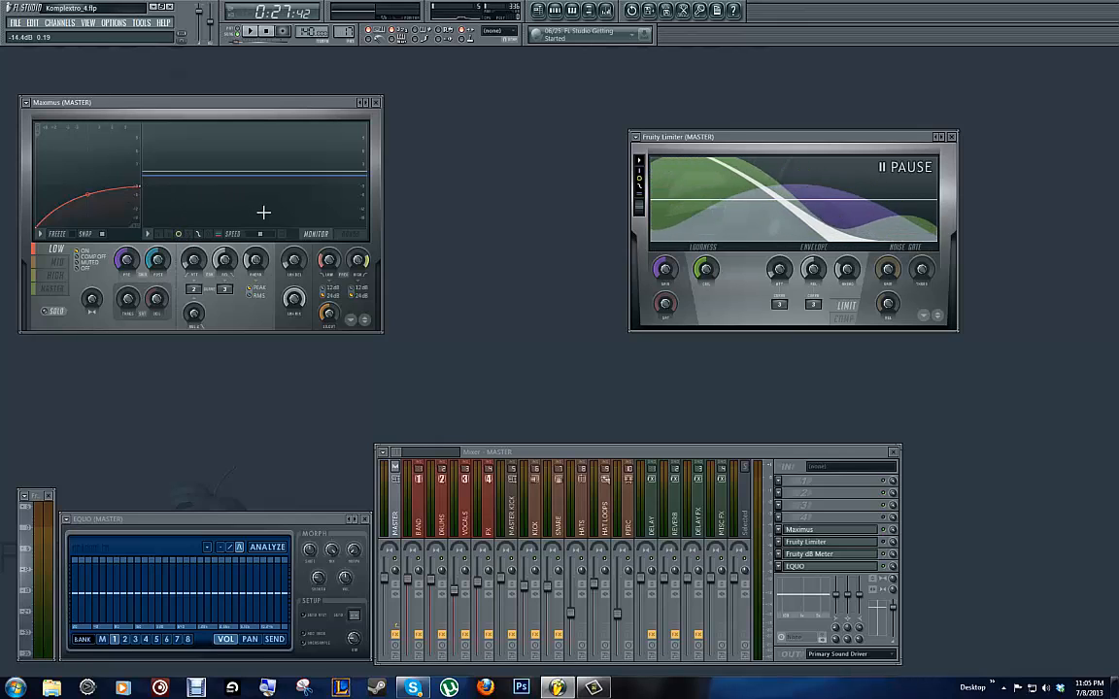
key("space")
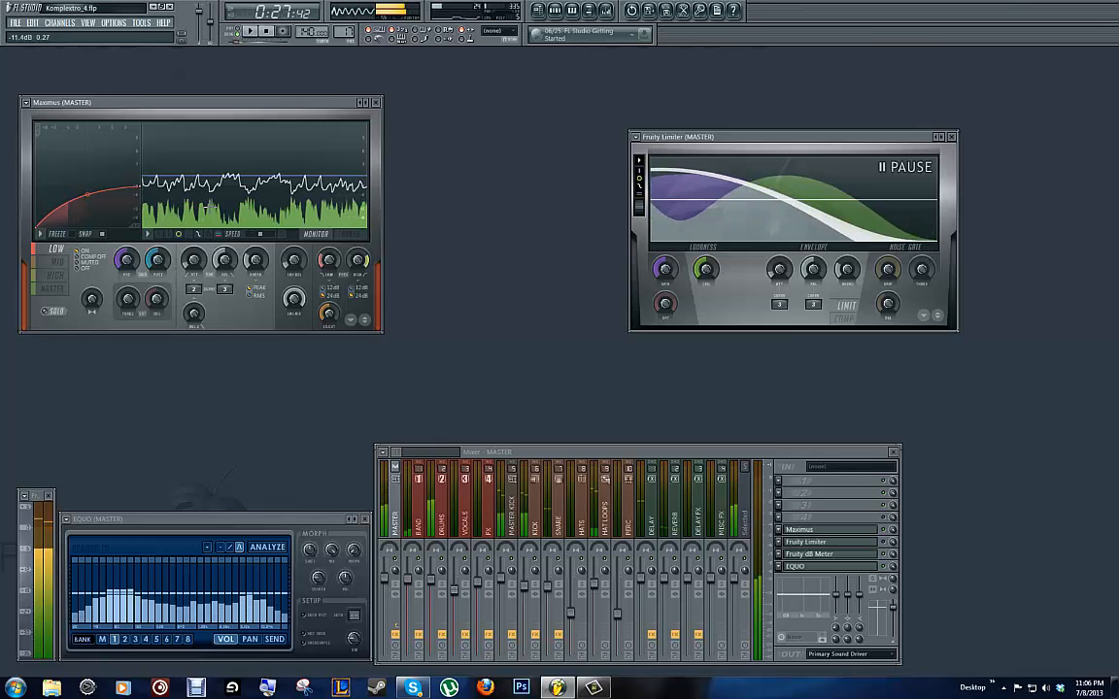
key("space")
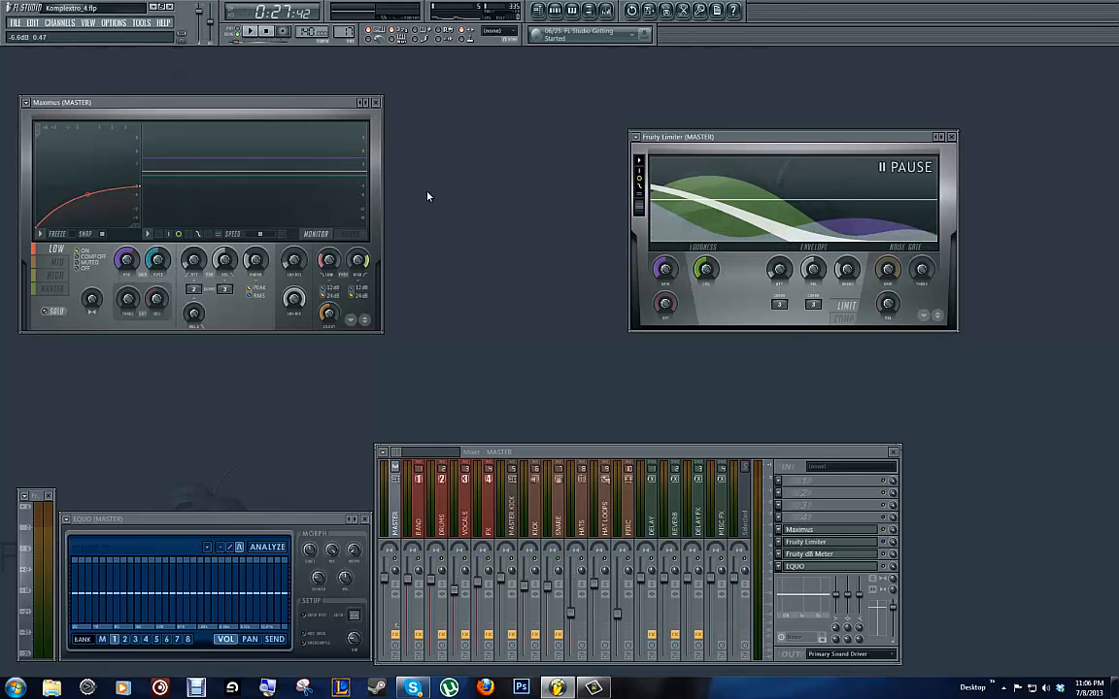
key("space")
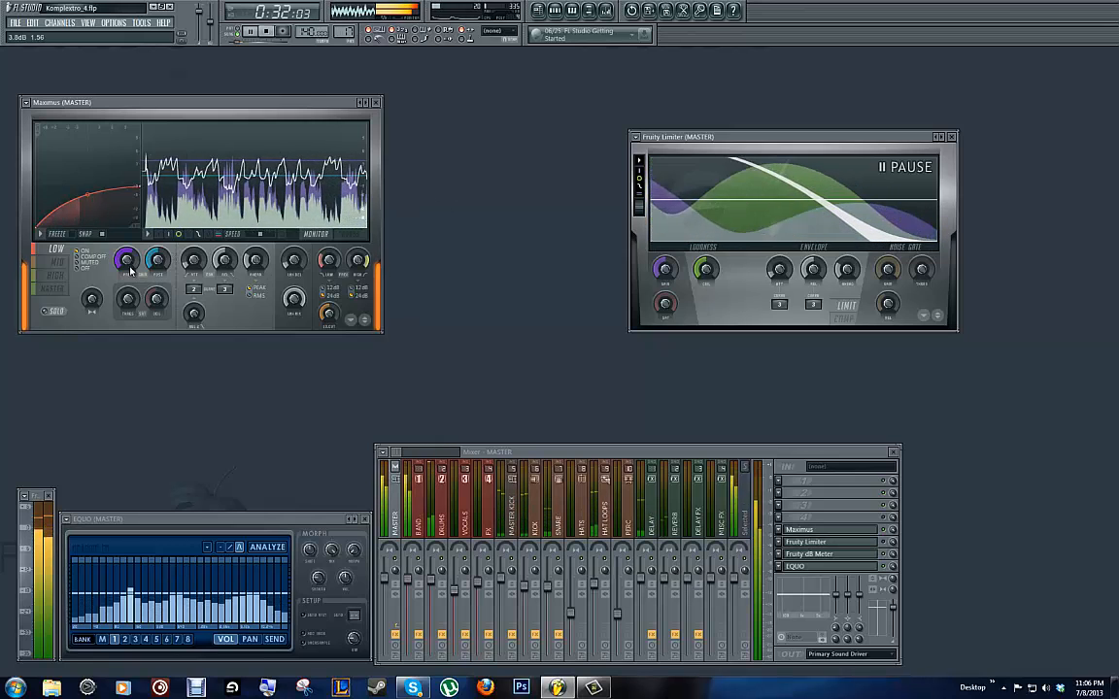
left_click_drag(130, 339, 132, 368)
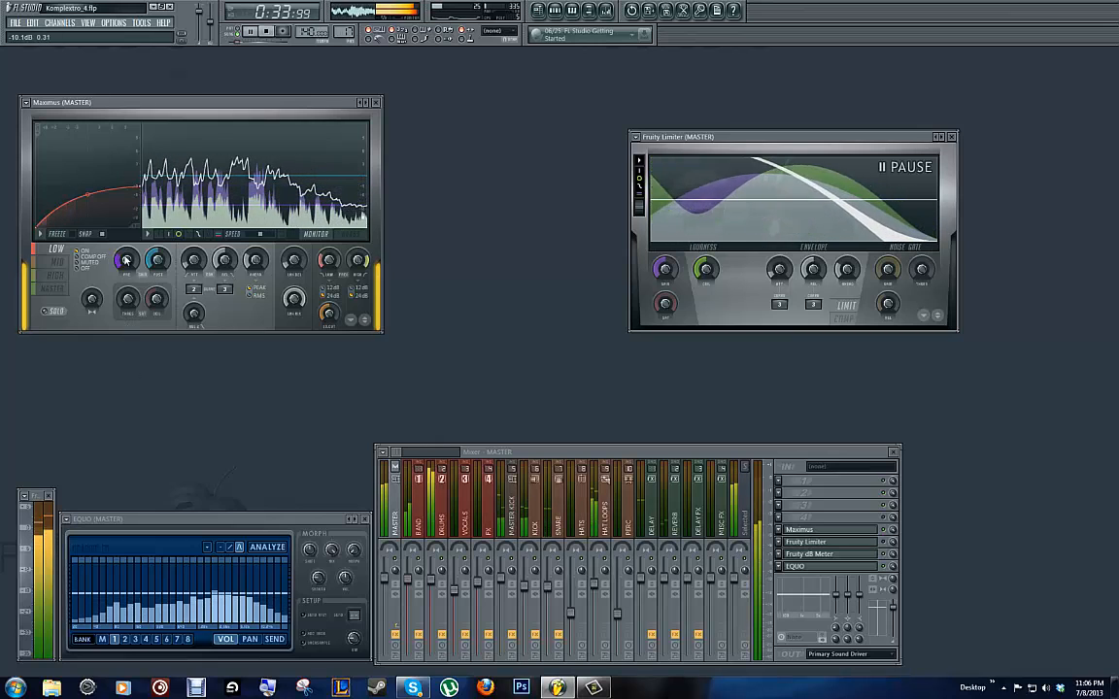
left_click(129, 263, "alt")
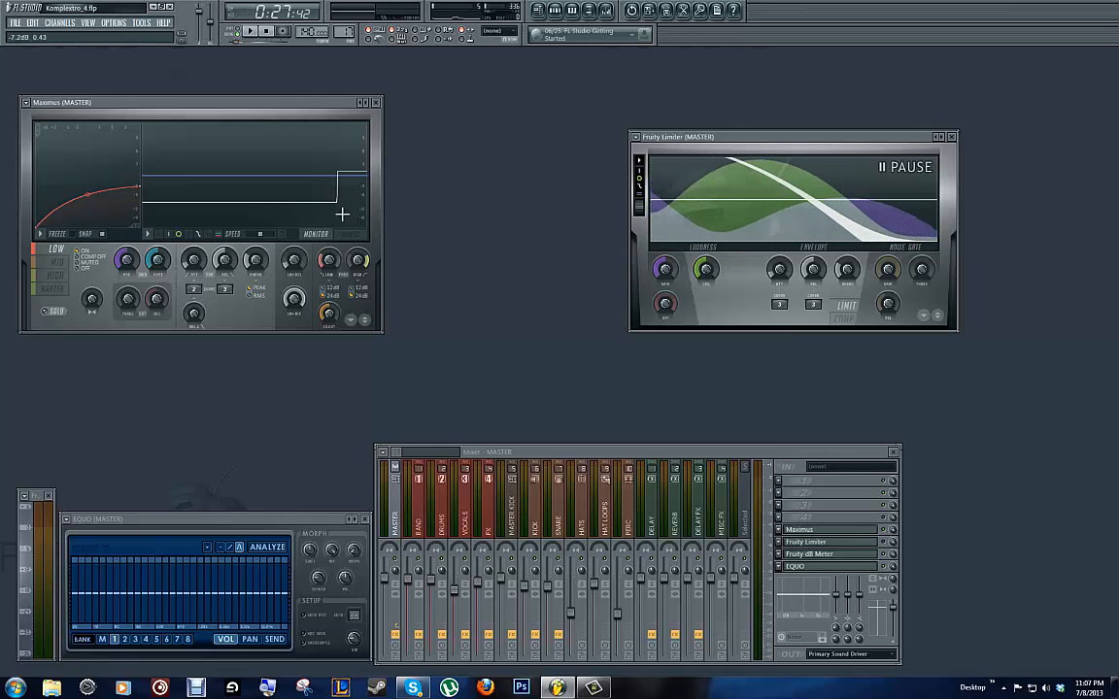
key("space")
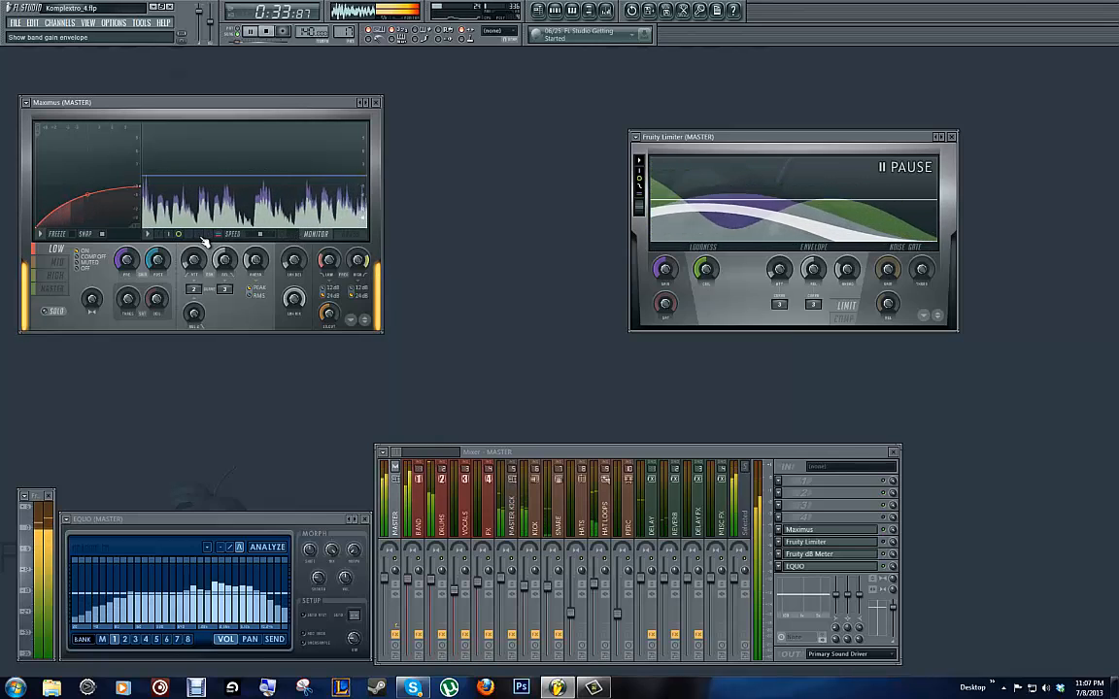
key("space")
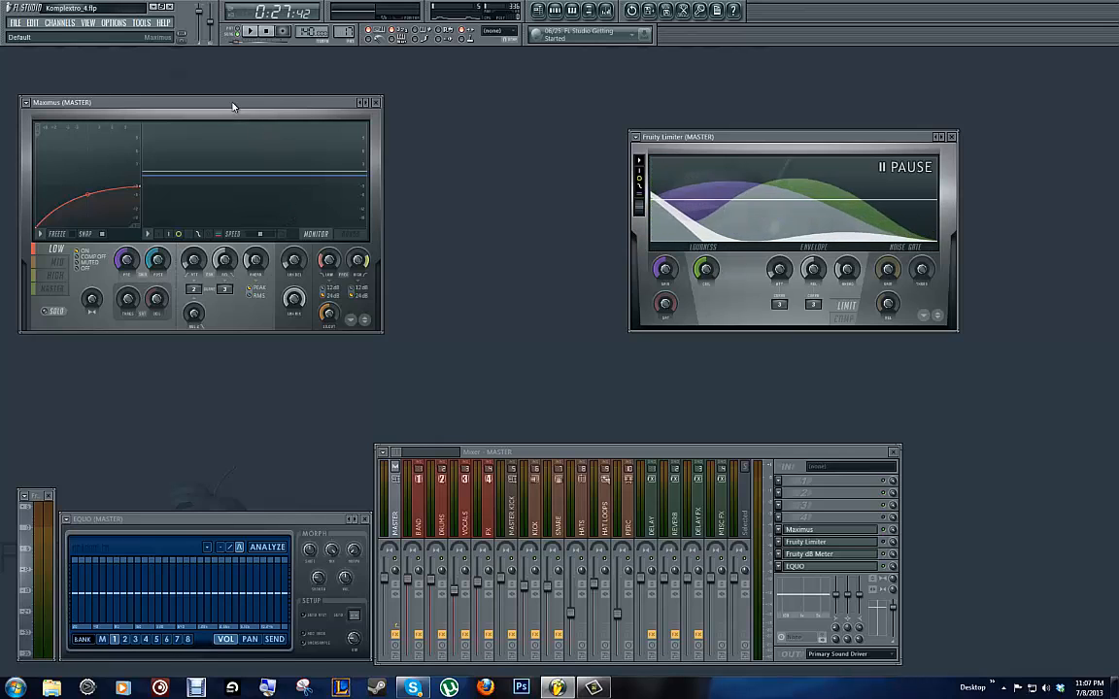
- Switch Maximus to the mid band and reposition its window slightly closer to the limiter, above the mixer and EQUO
left_click_drag(233, 105, 376, 131)
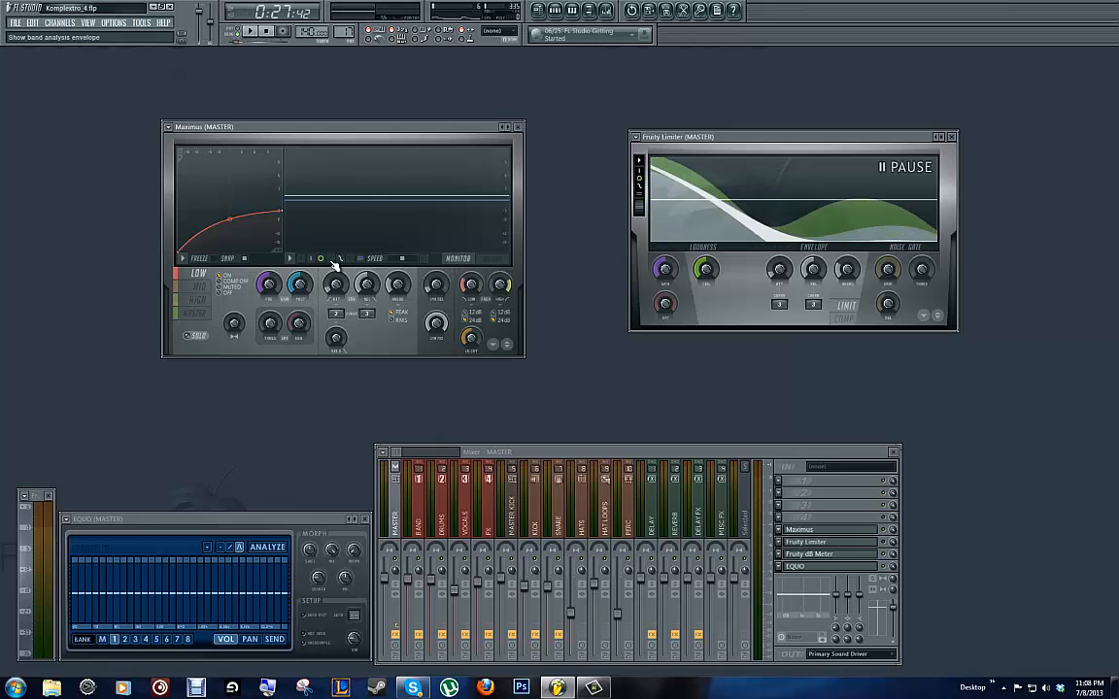
left_click(204, 289)
left_click_drag(355, 124, 256, 106)
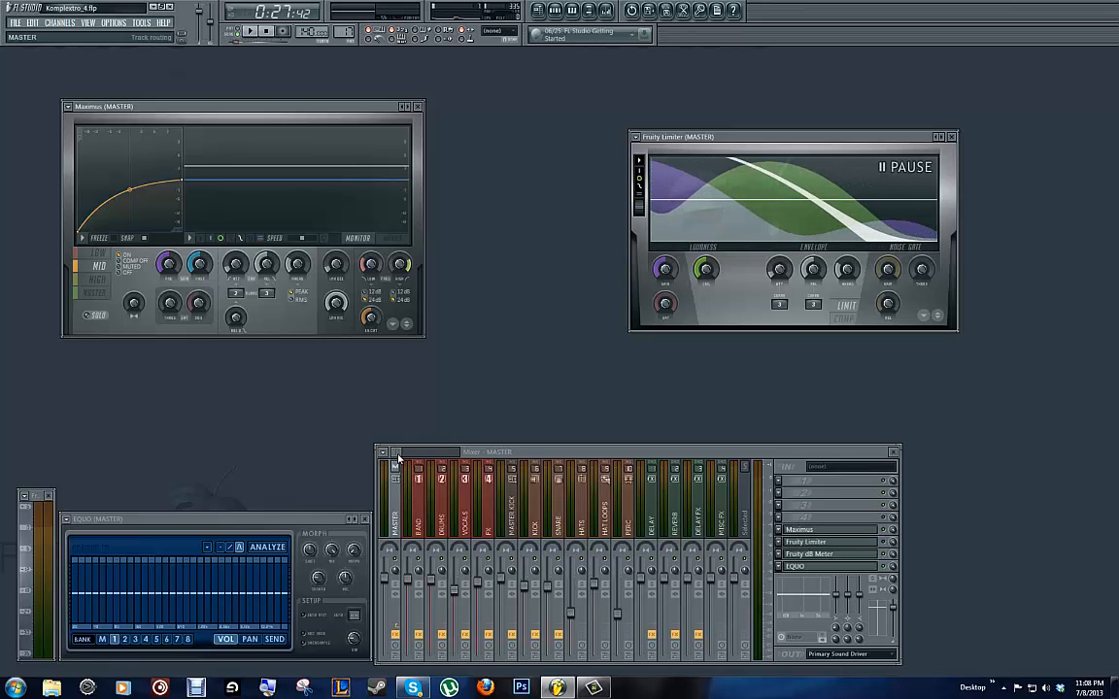
mouse_move(397, 453)
left_mouse_down()
mouse_move(438, 464)
mouse_move(399, 456)
left_mouse_up()
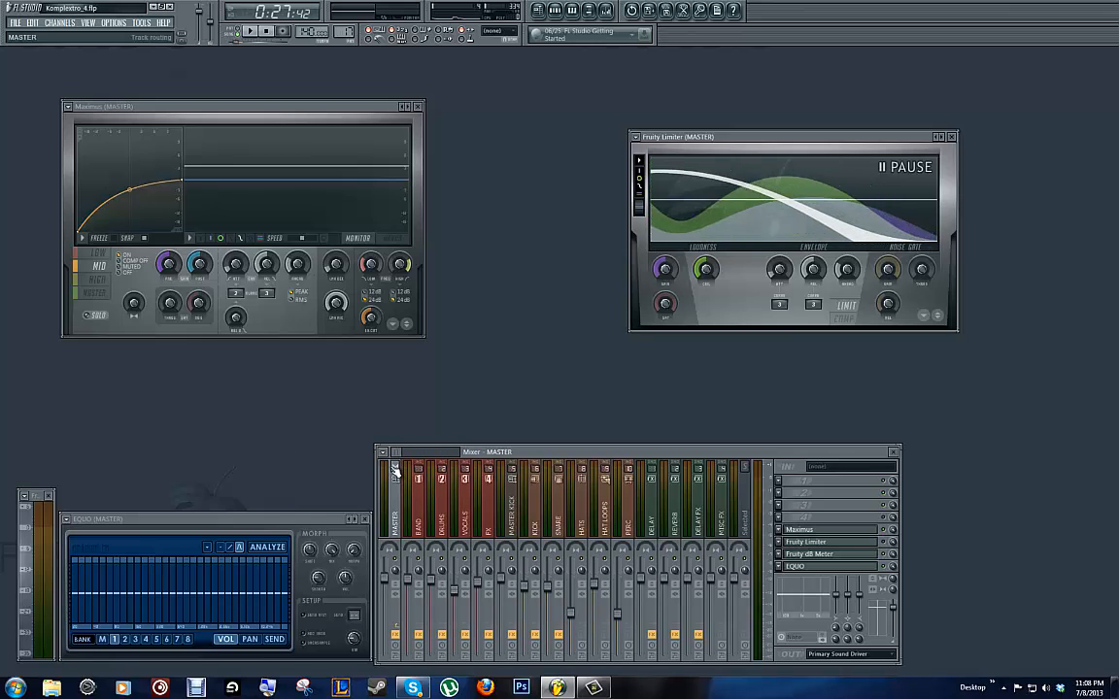